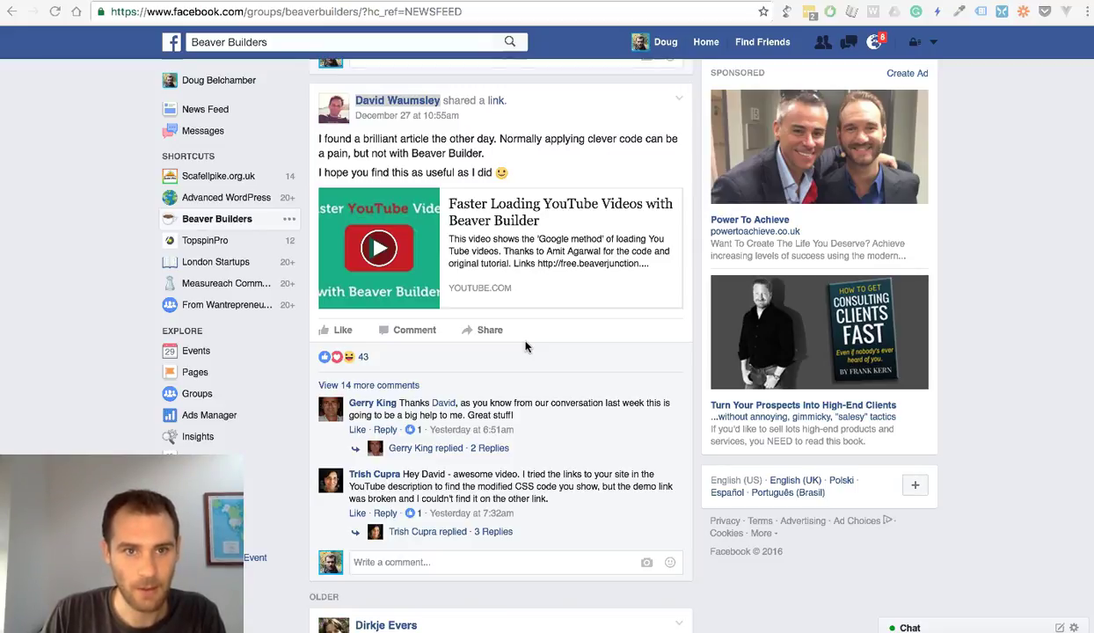
- Leave the Facebook Beaver Builders group post for the Test Bed page builder tab
left_click(250, 176)
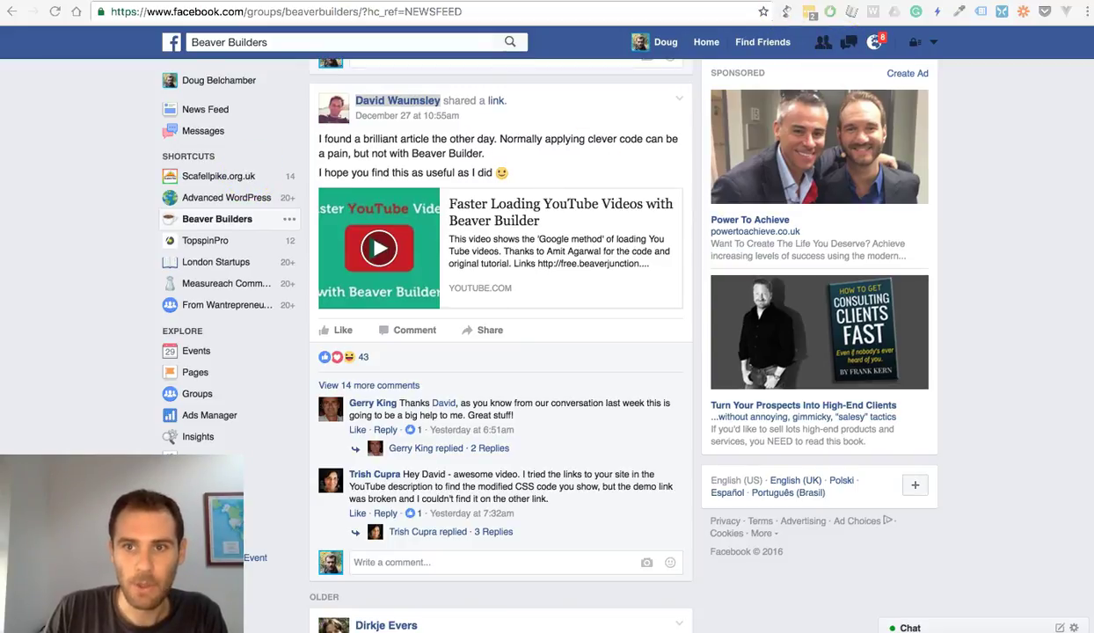
key("ctrl+Tab")
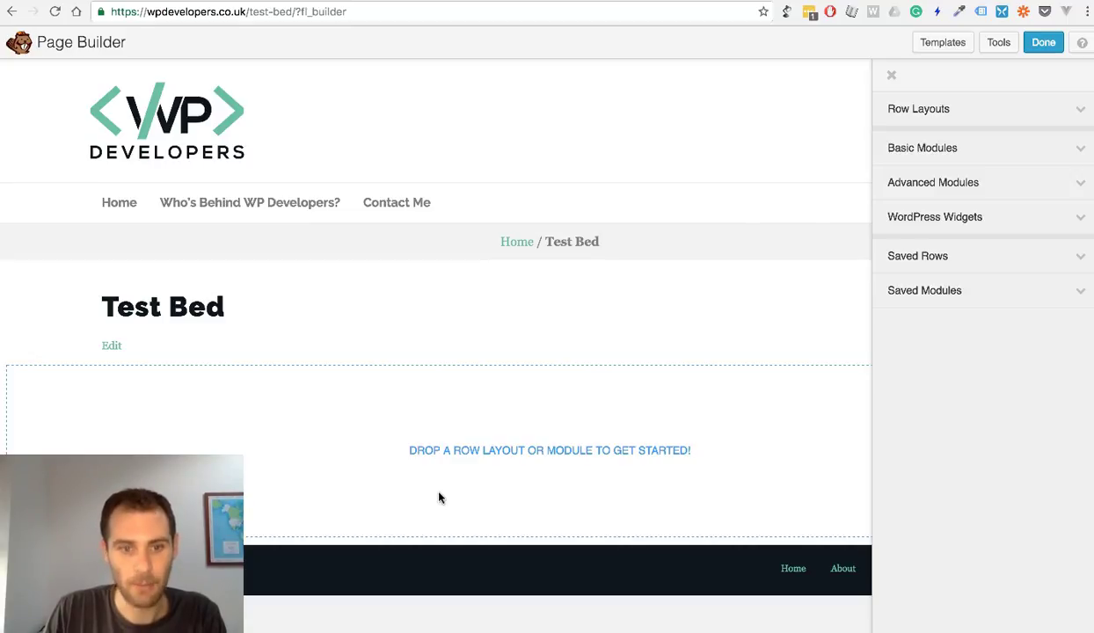
left_click(893, 12)
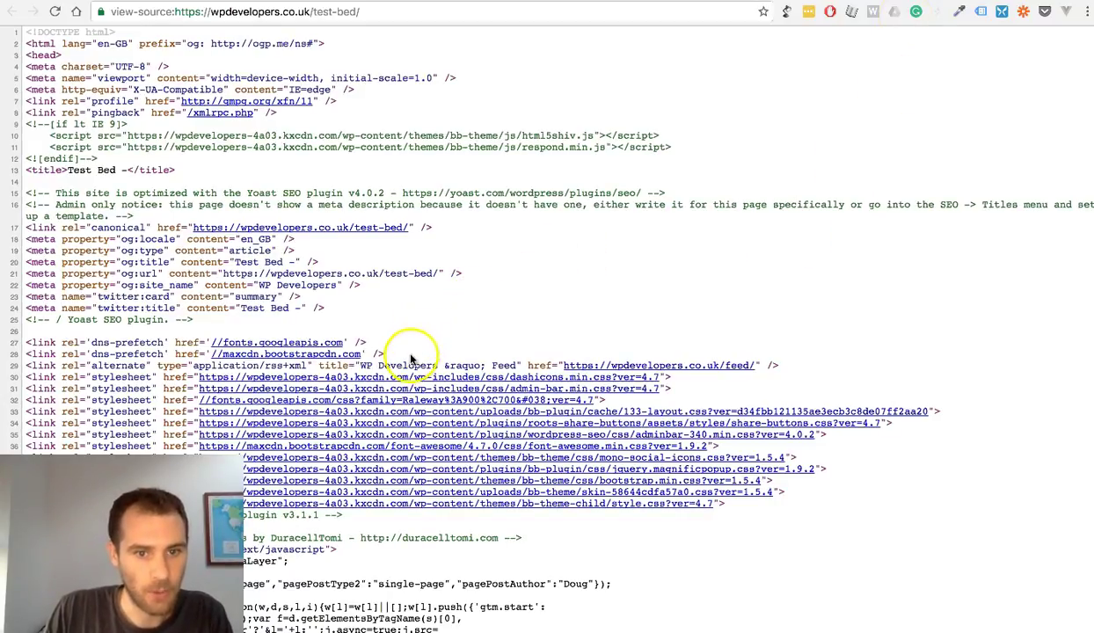
left_click_drag(398, 355, 39, 341)
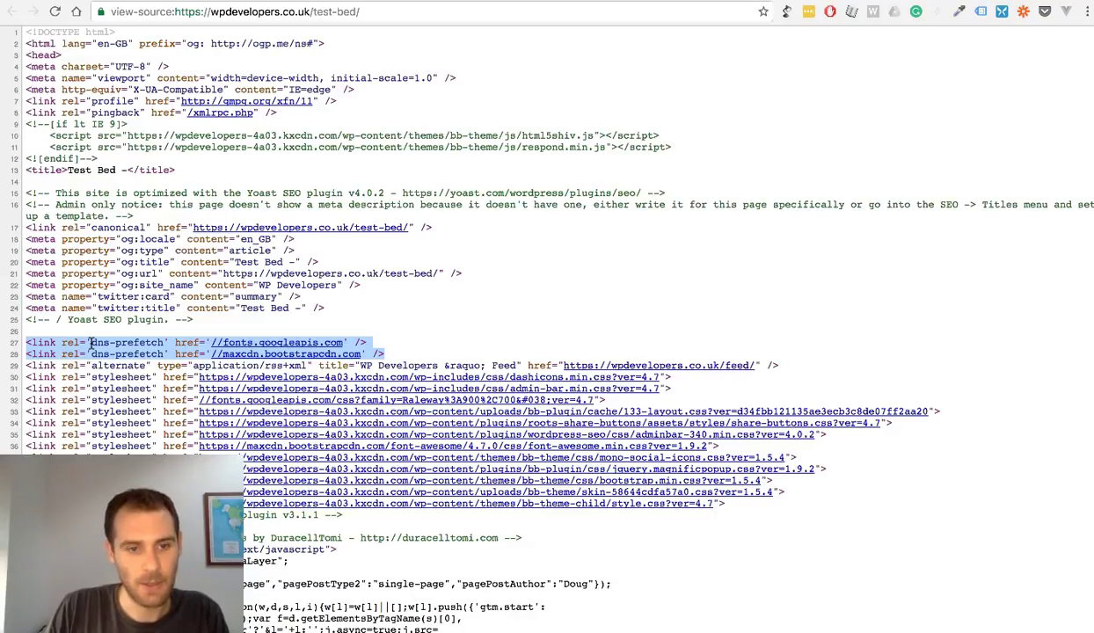
left_click(391, 352)
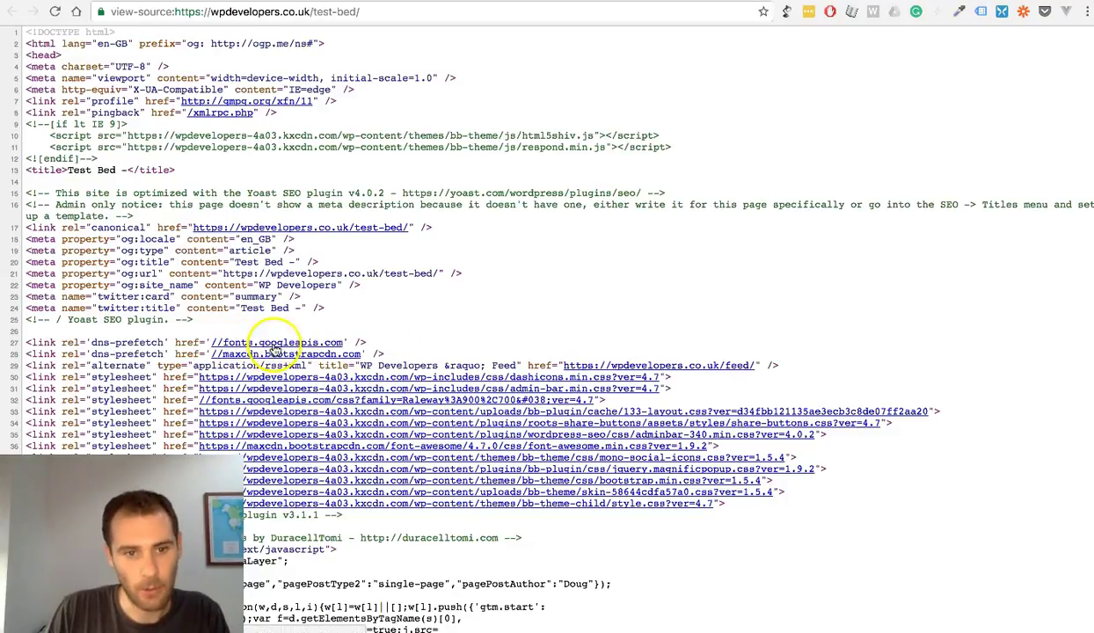
left_click(362, 354)
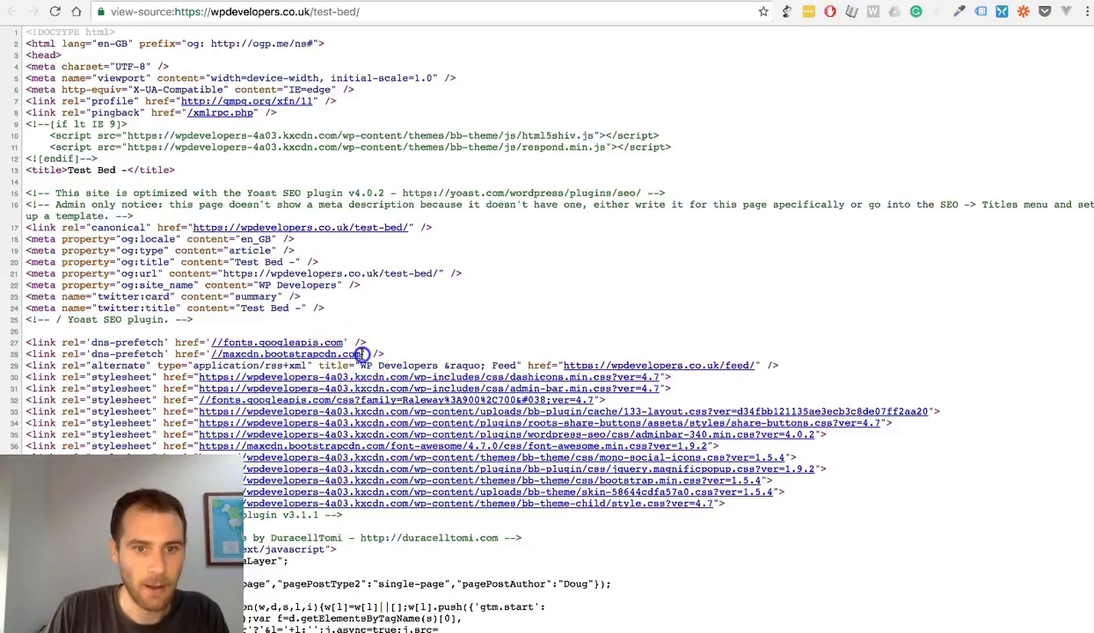
left_click_drag(363, 354, 212, 351)
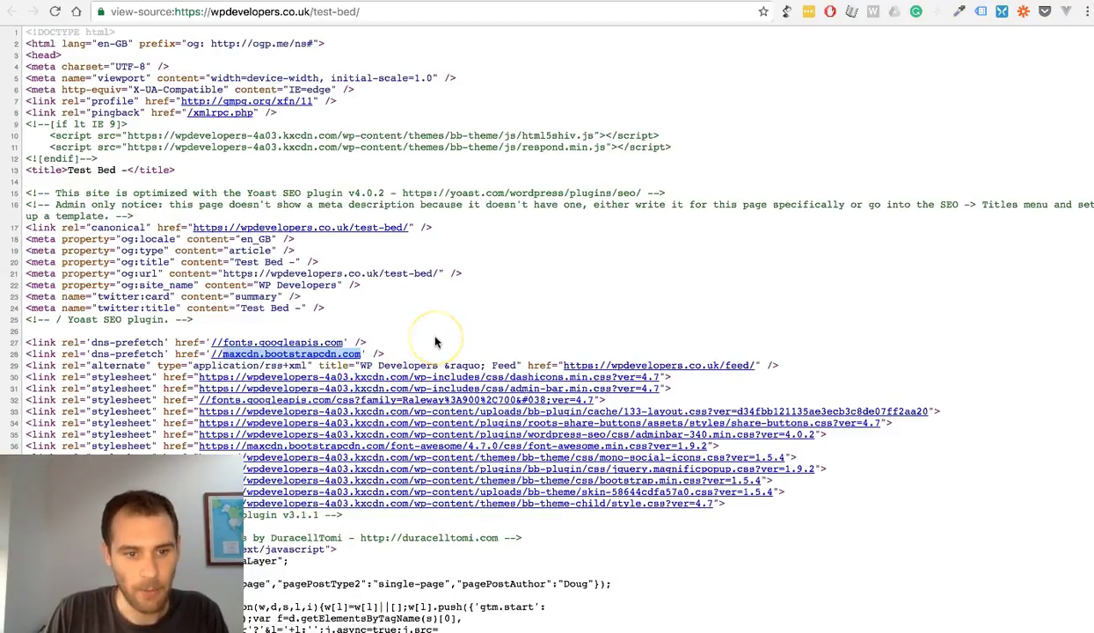
left_click_drag(413, 350, 40, 336)
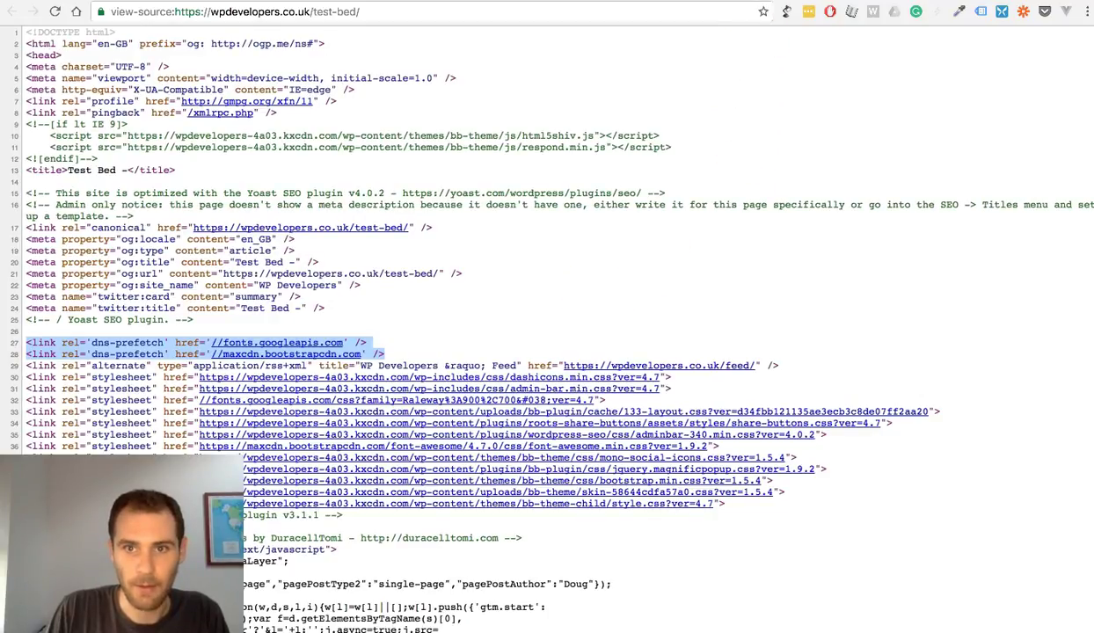
left_click(748, 0)
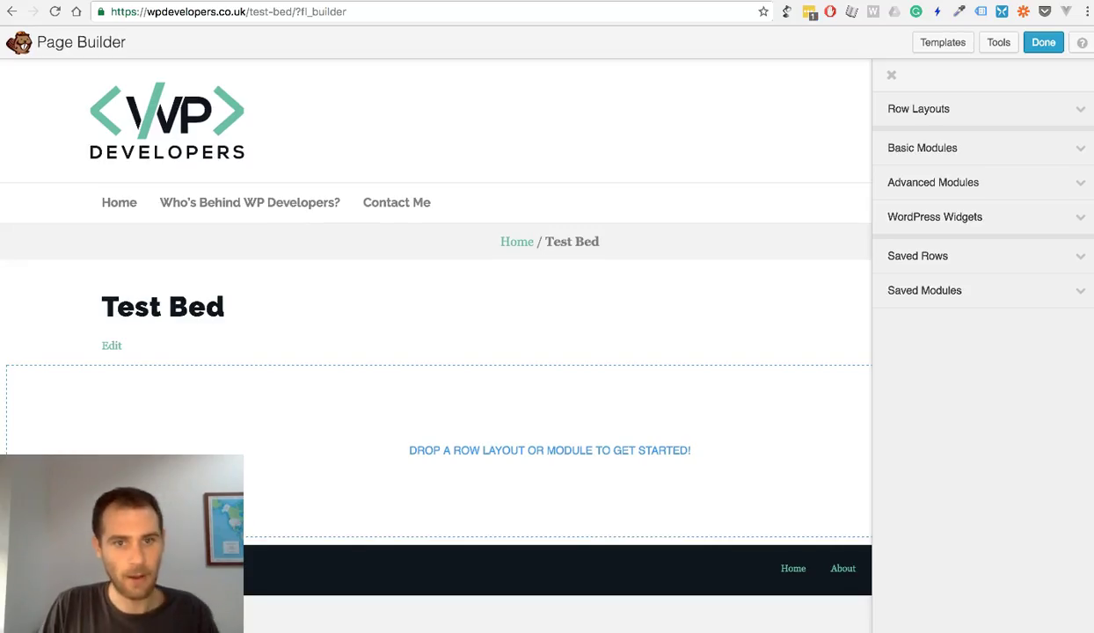
- Drag a WPD - Optimised Video Embed module from Advanced Modules onto the Test Bed page
left_click(953, 188)
scroll(1003, 546, "down", 5)
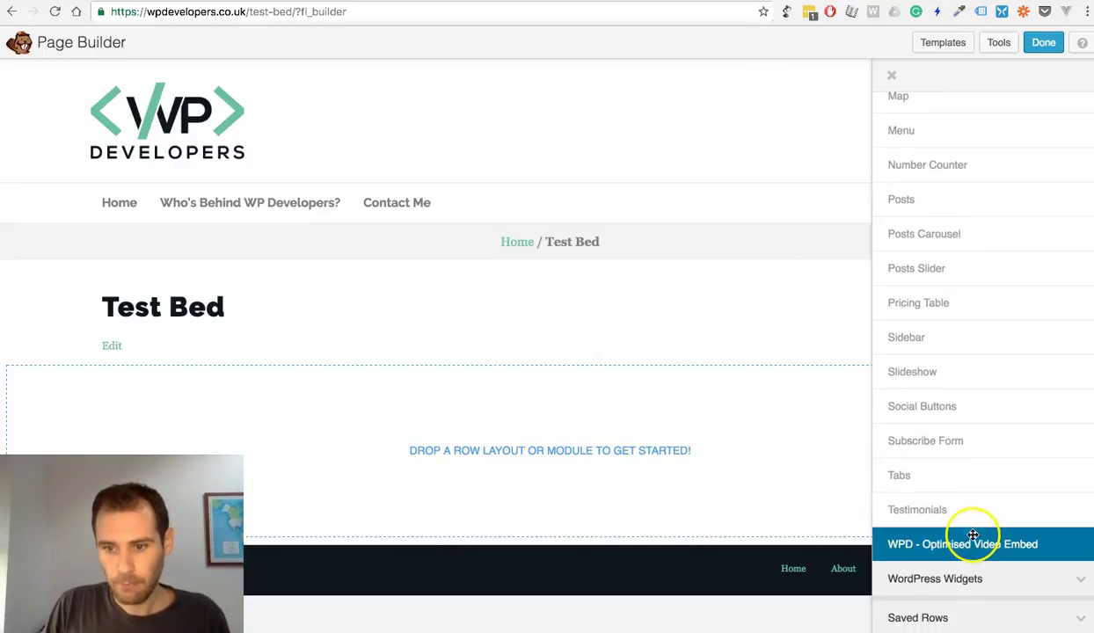
left_click_drag(972, 542, 498, 392)
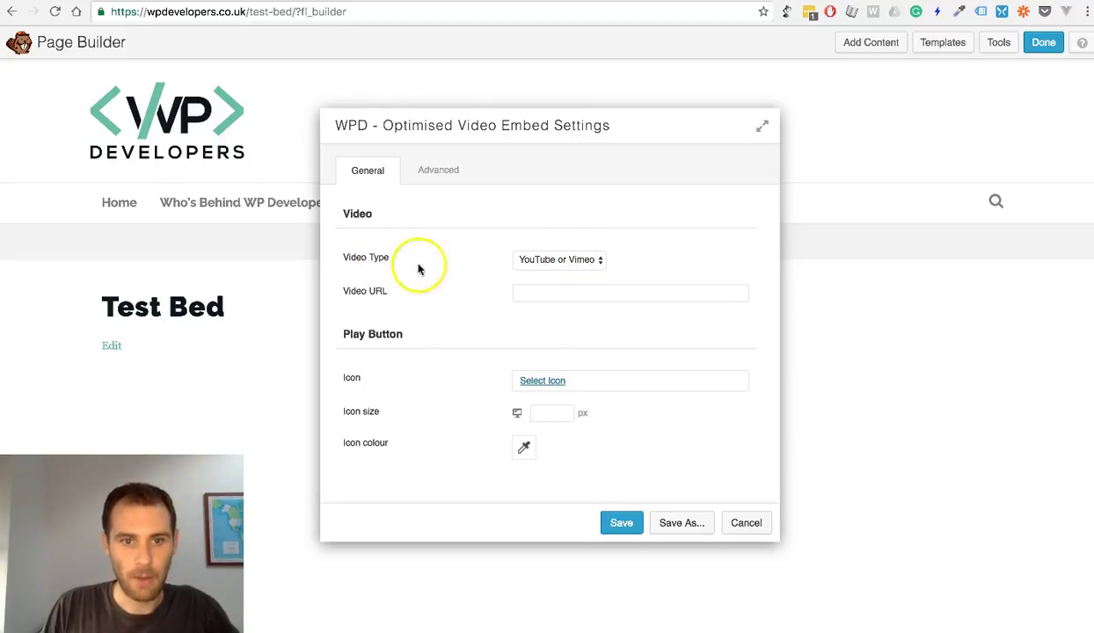
- Try Video Type Generic, then set it back to YouTube or Vimeo
left_click(574, 271)
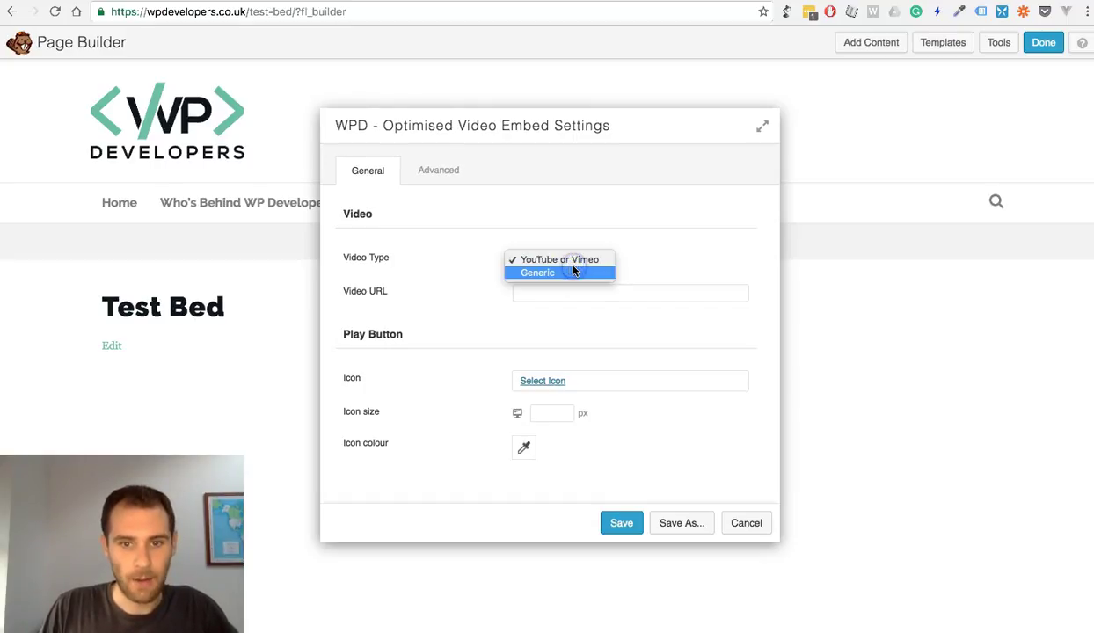
left_click(559, 273)
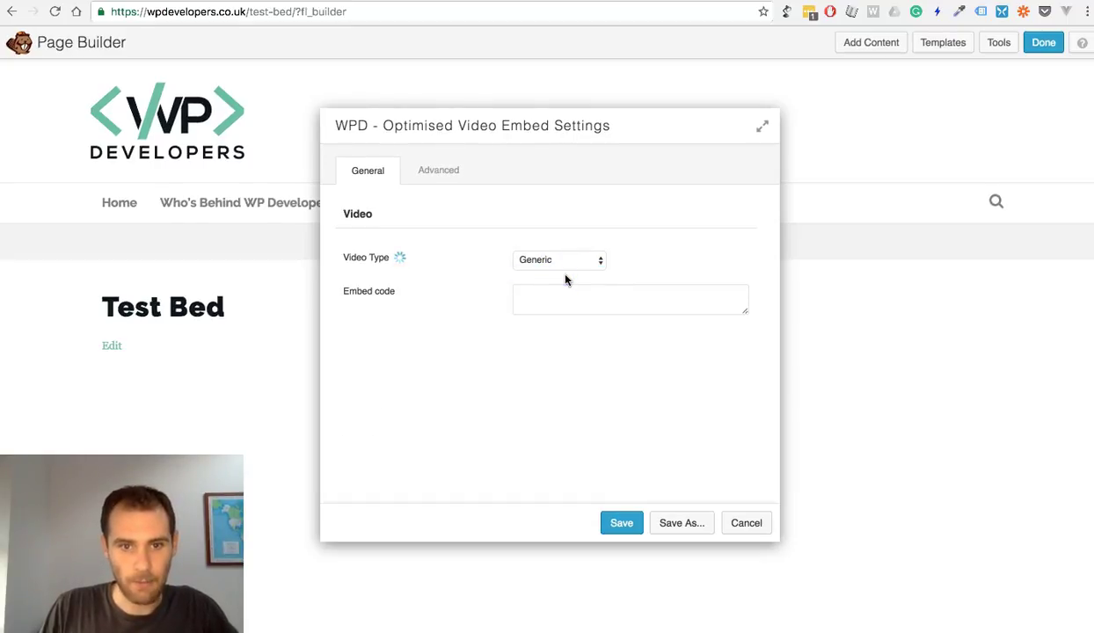
left_click(578, 288)
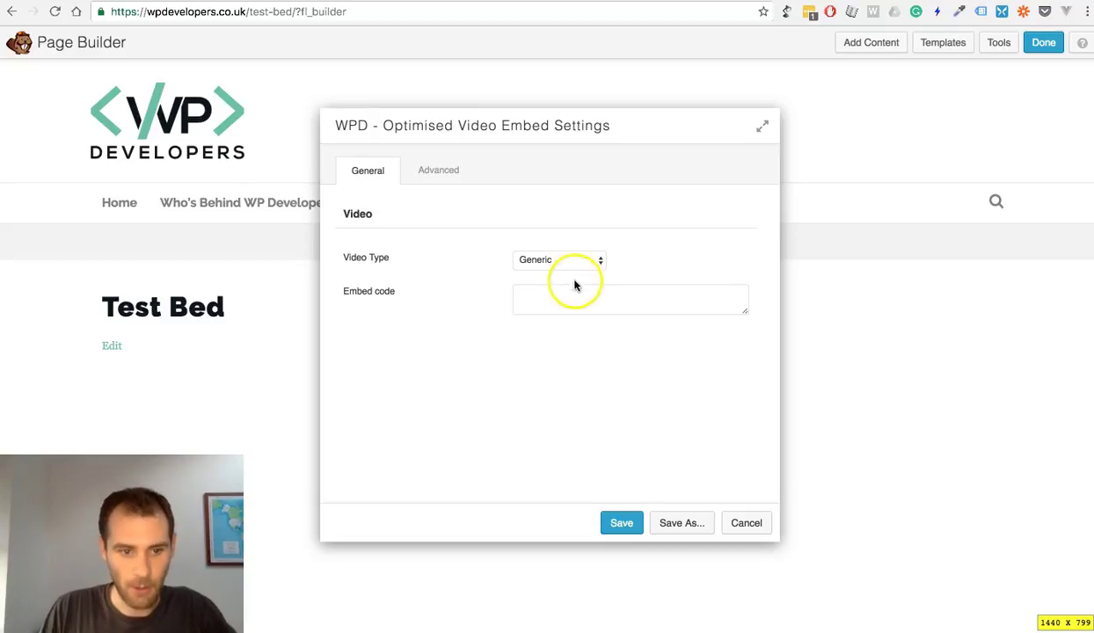
left_click(584, 305)
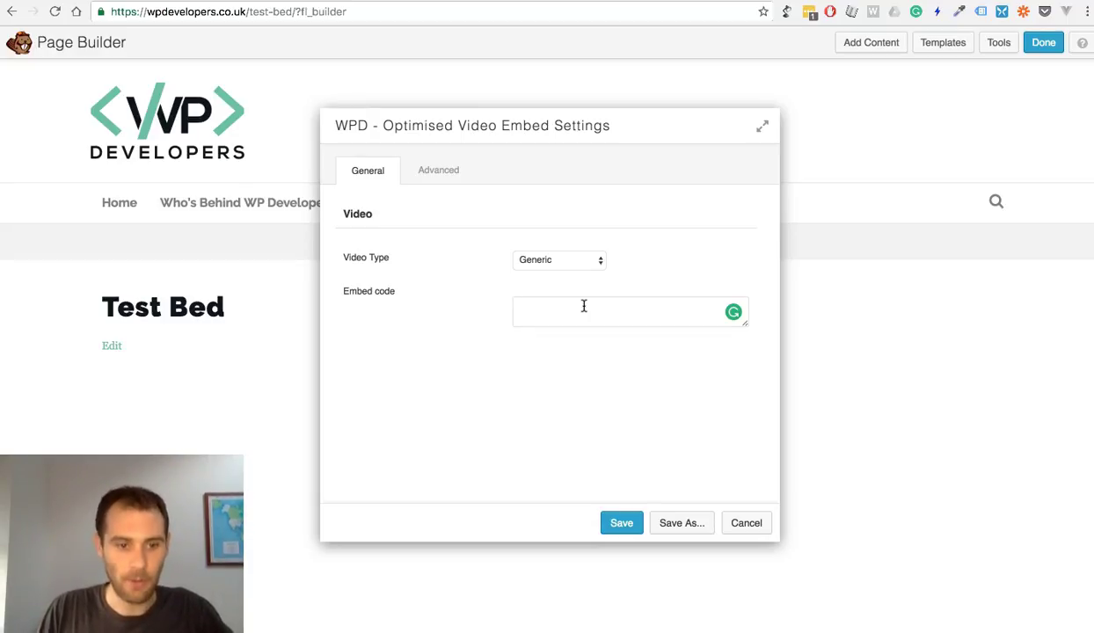
left_click(576, 263)
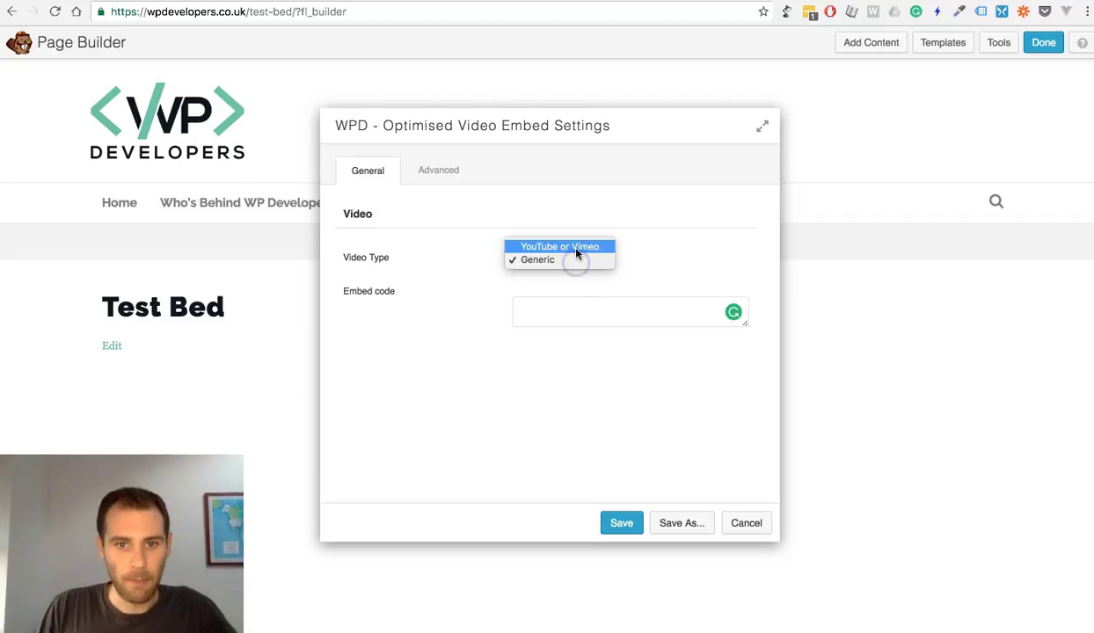
left_click(576, 249)
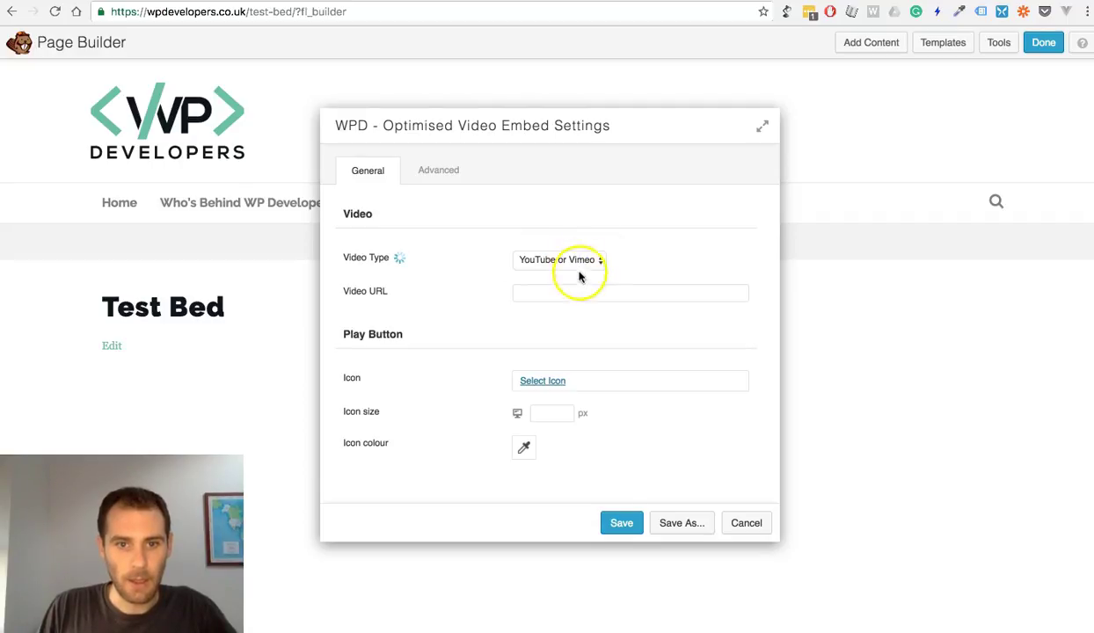
left_click(573, 291)
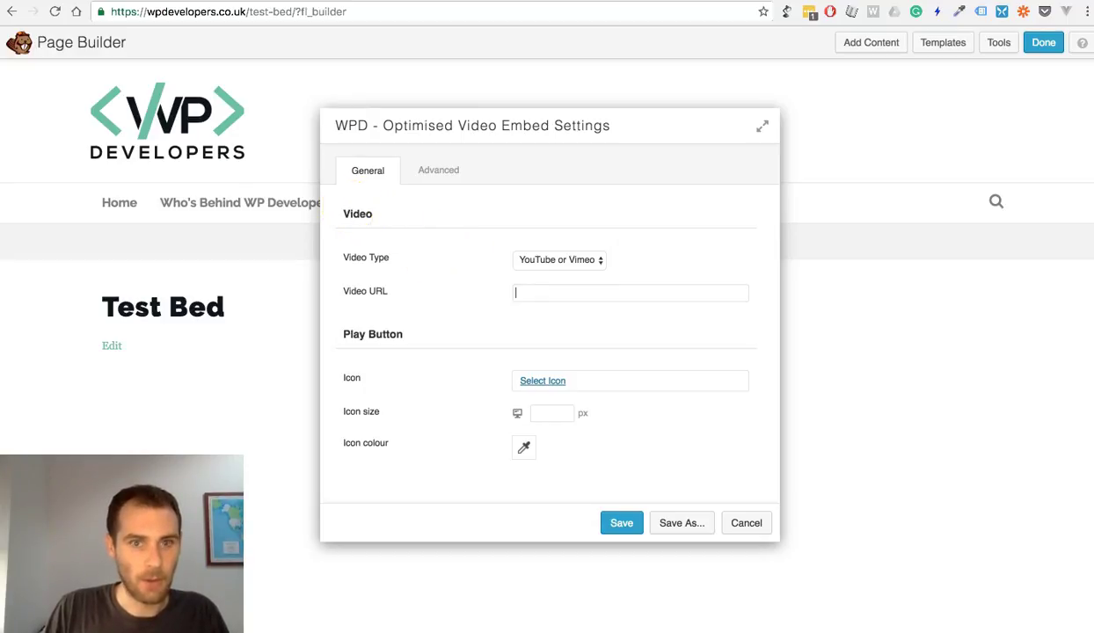
key("ctrl+Tab")
left_click(204, 7)
key("ctrl+c")
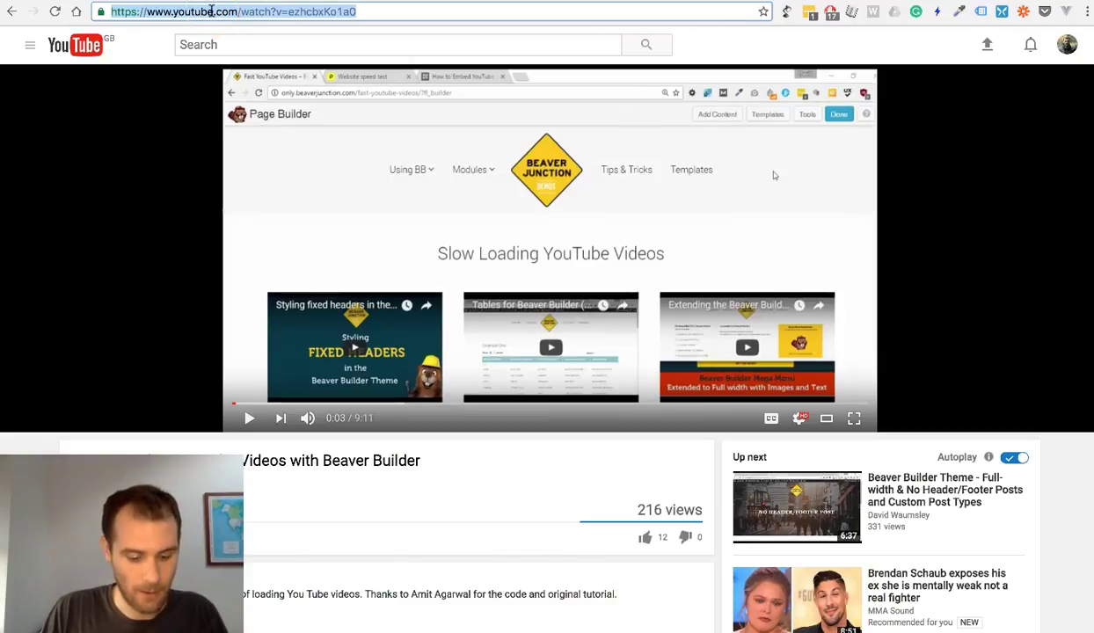
left_click(245, 233)
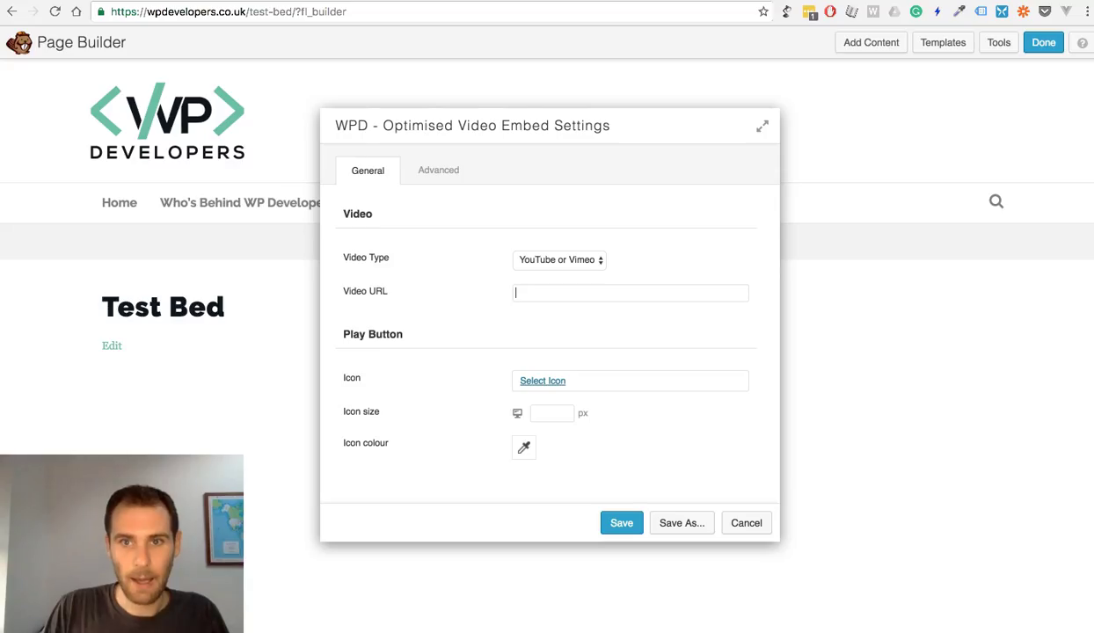
left_click(578, 296)
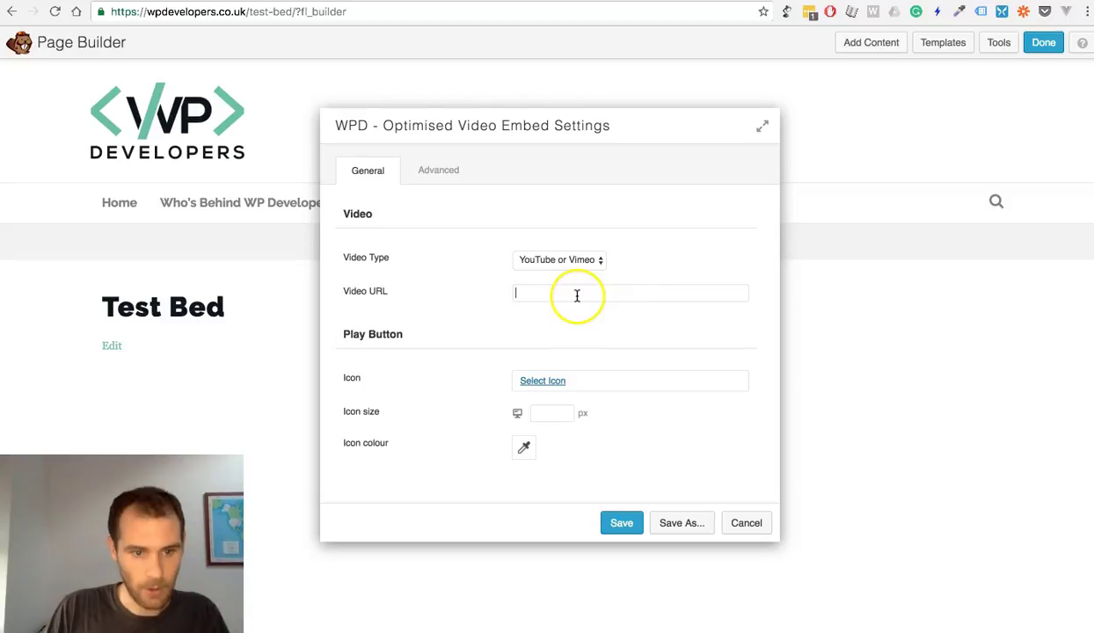
key("ctrl+v")
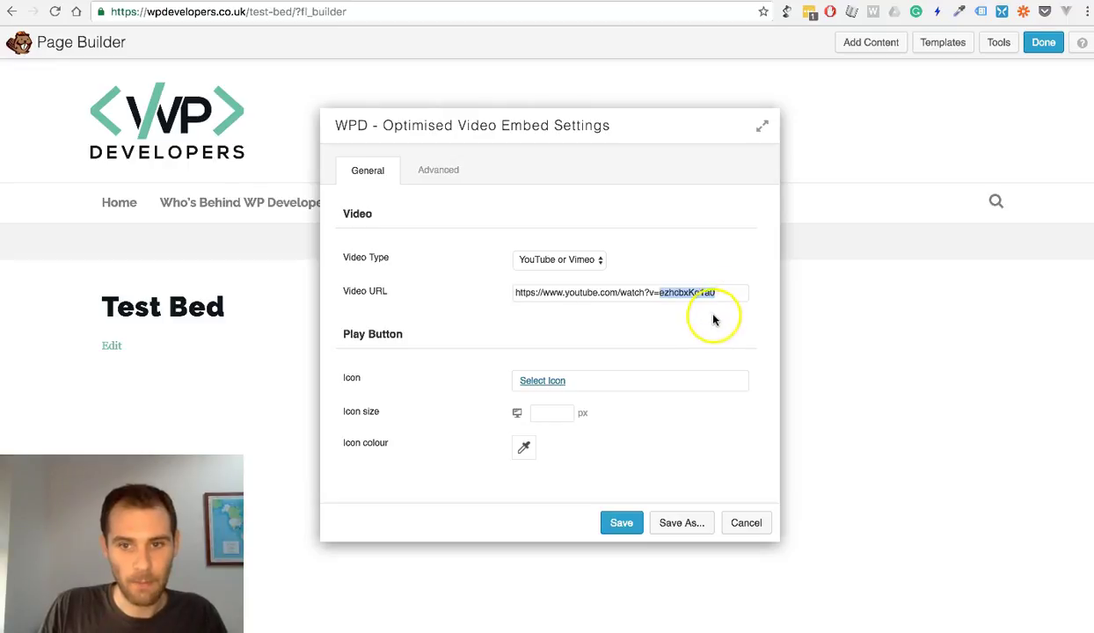
left_click(713, 317)
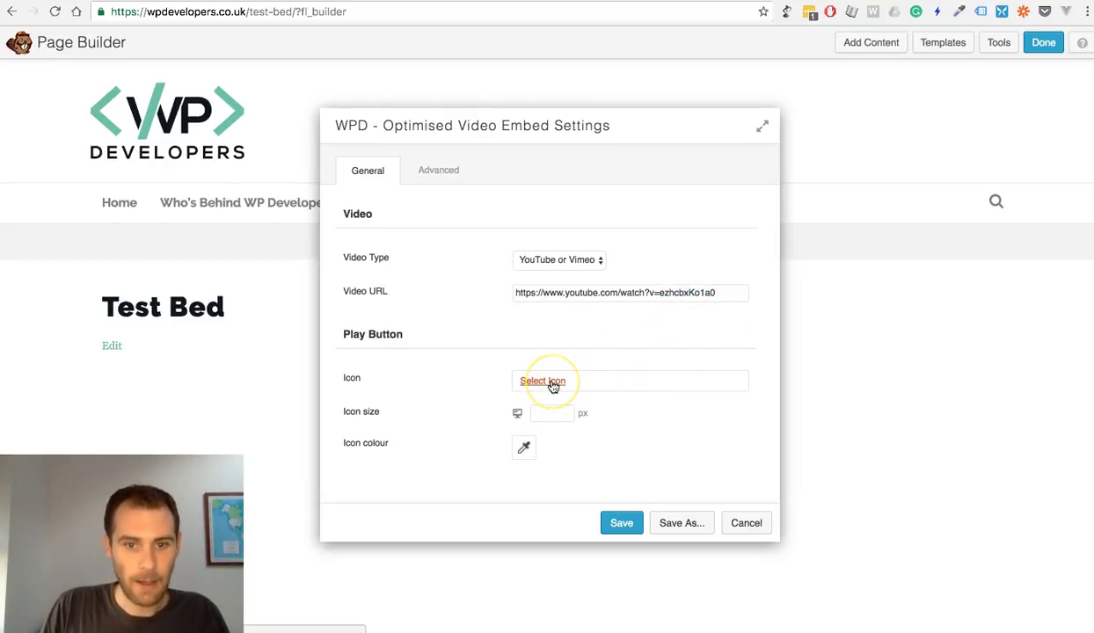
- Search icons for 'play' and choose the YouTube play icon for the play button
left_click(553, 384)
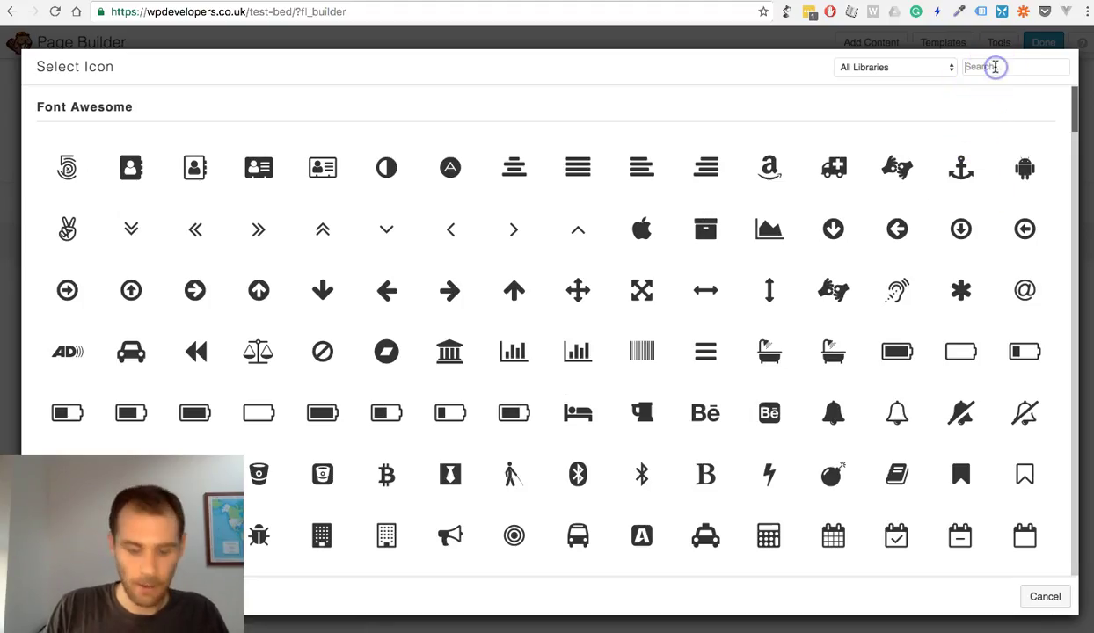
left_click(995, 67)
type("play")
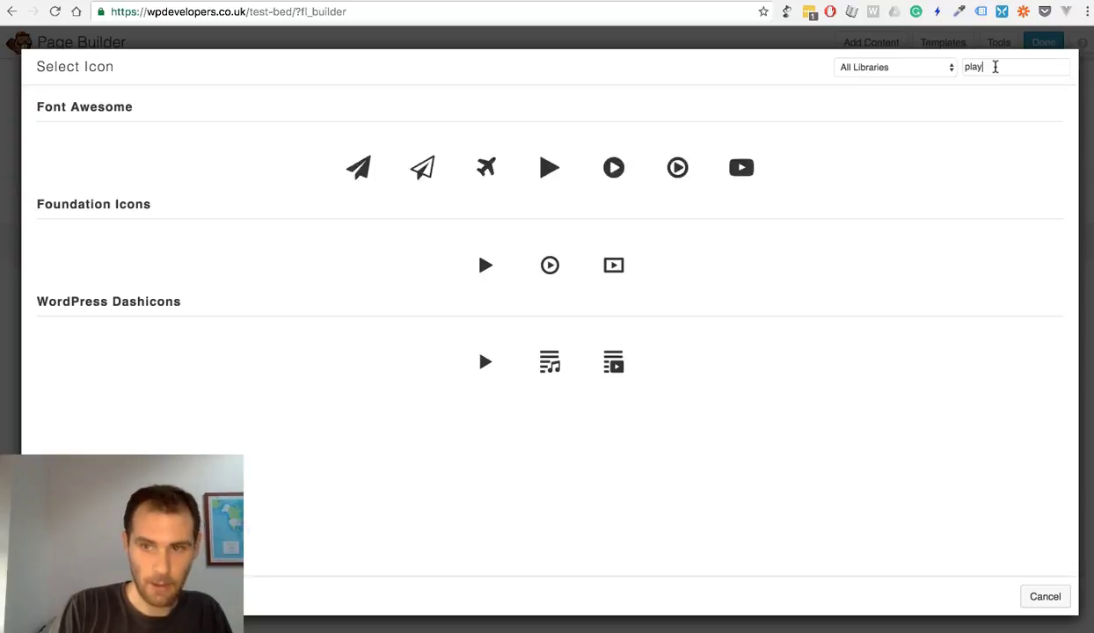
left_click(642, 180)
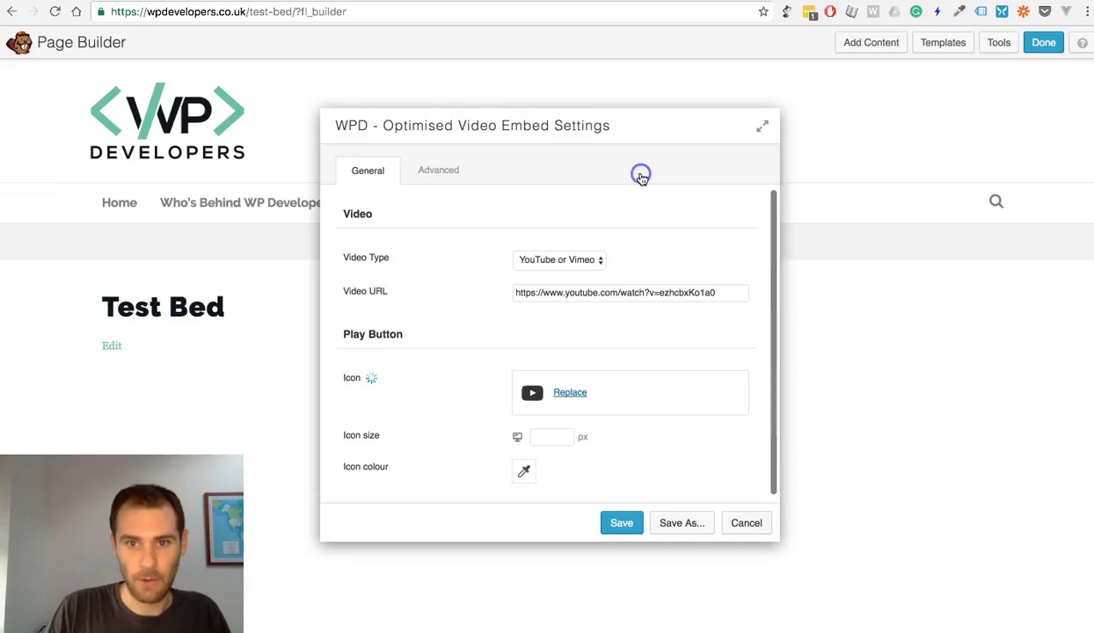
- Set the play icon size to 96 px and colour to red #ff0000, then save the module
left_click(551, 440)
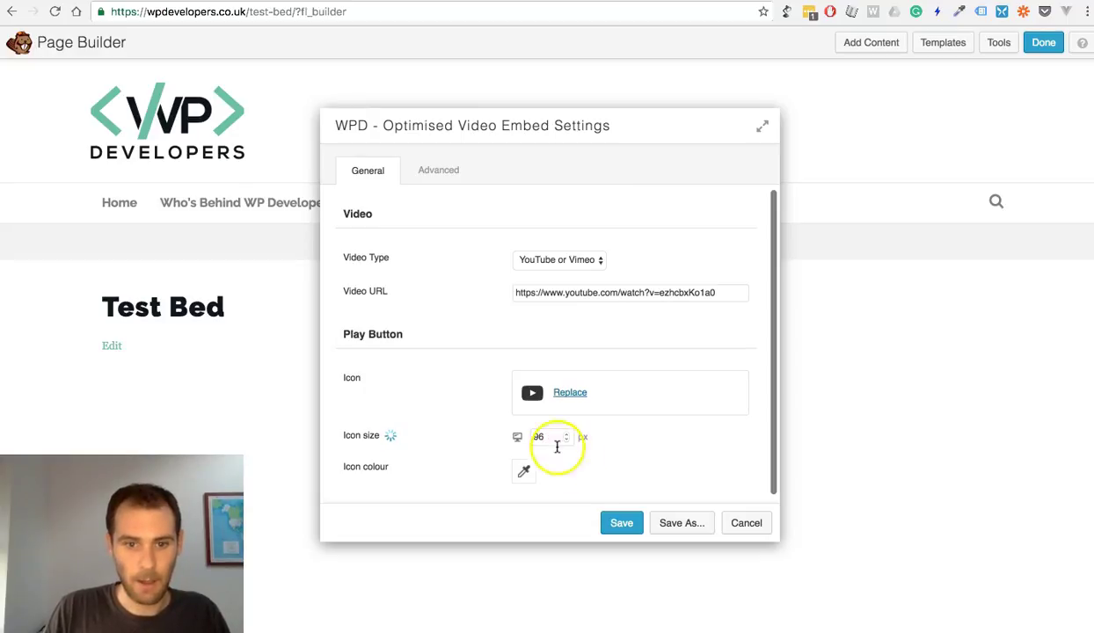
left_click(523, 469)
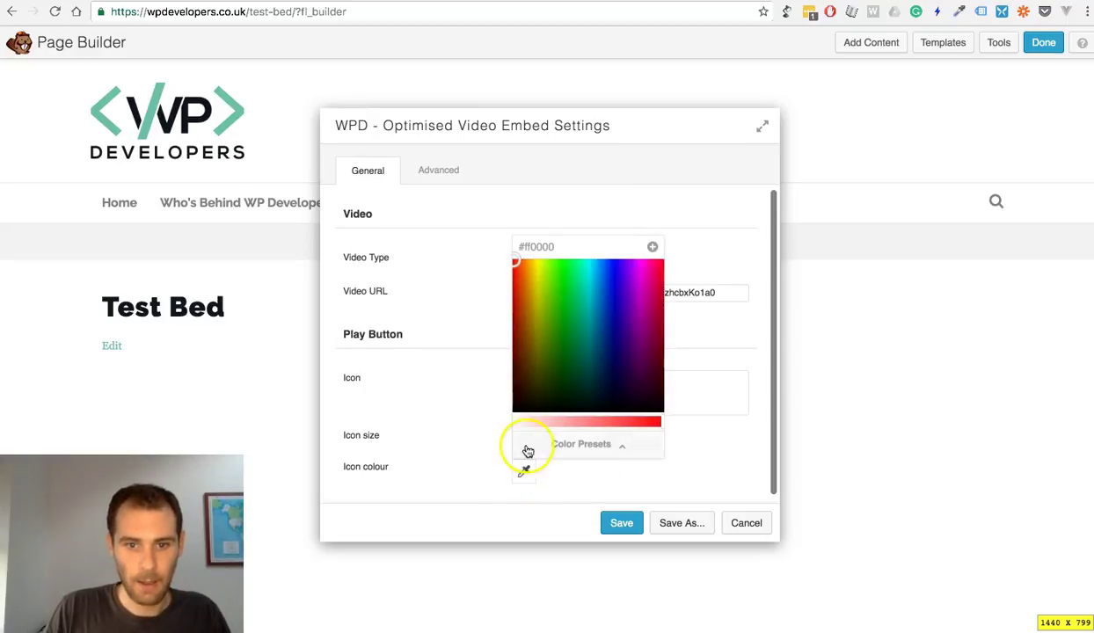
left_click_drag(512, 299, 508, 255)
left_click(506, 256)
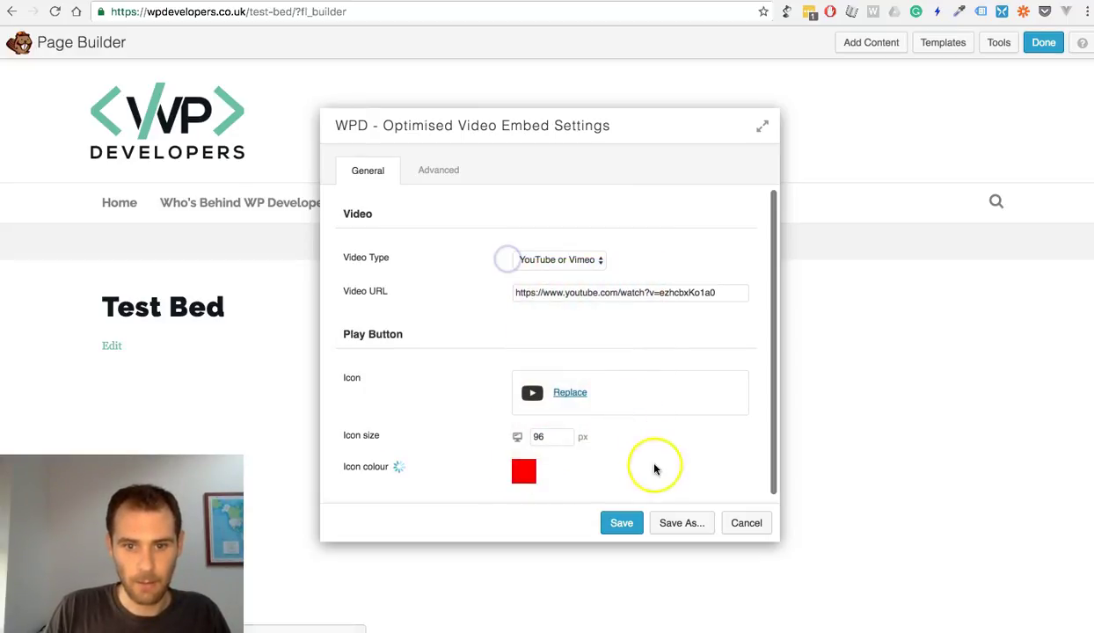
left_click(626, 522)
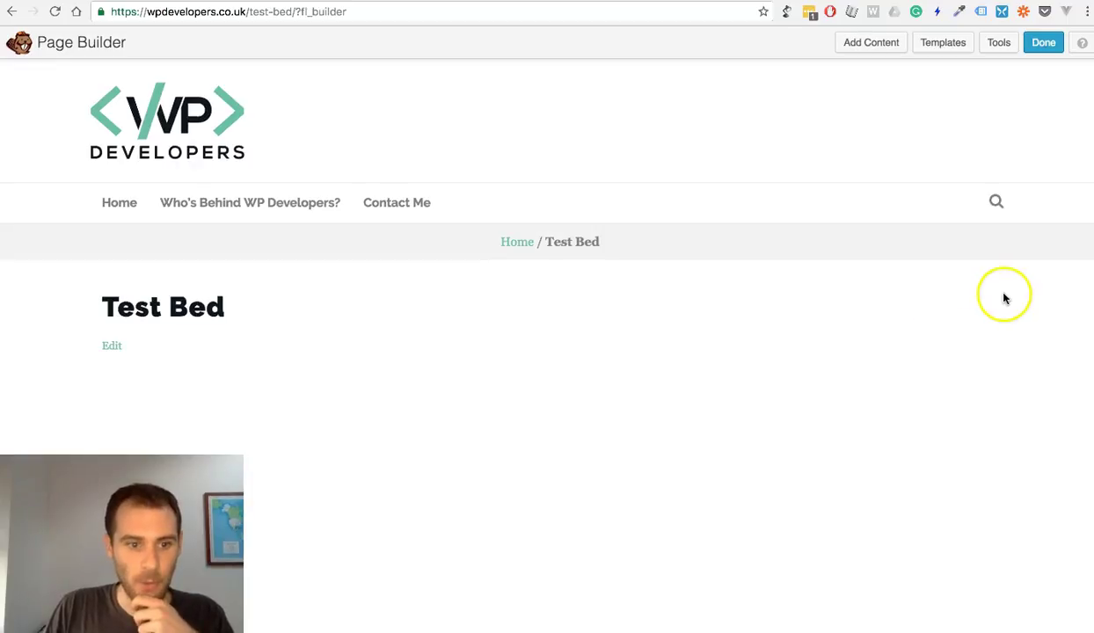
- Save and exit the editor, check the YouTube embed on the live page, then view its source
left_click(1041, 48)
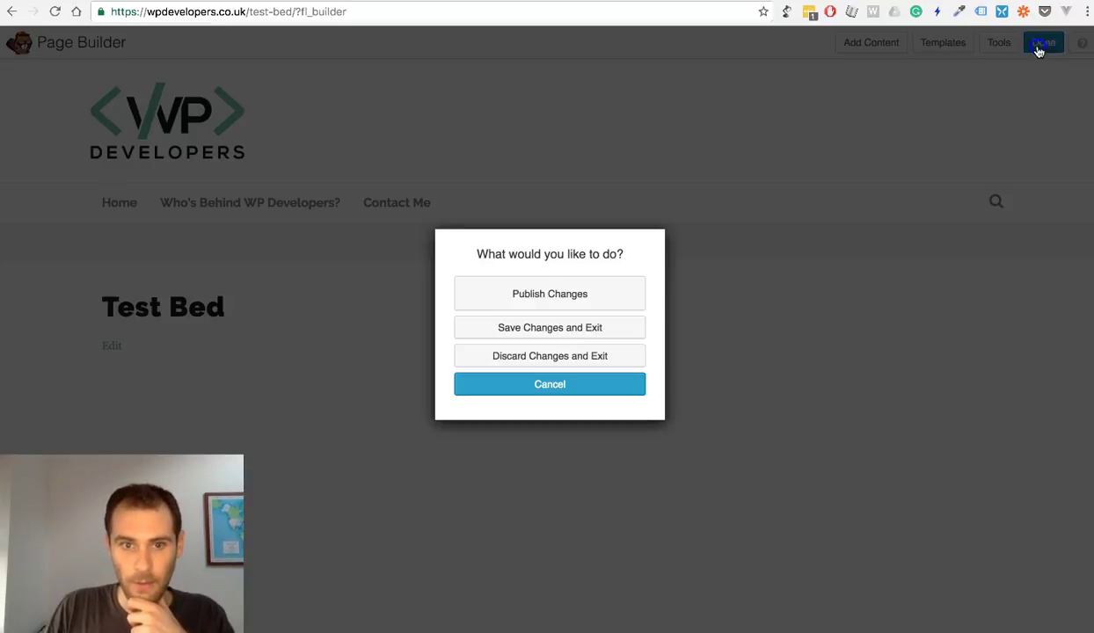
left_click(615, 320)
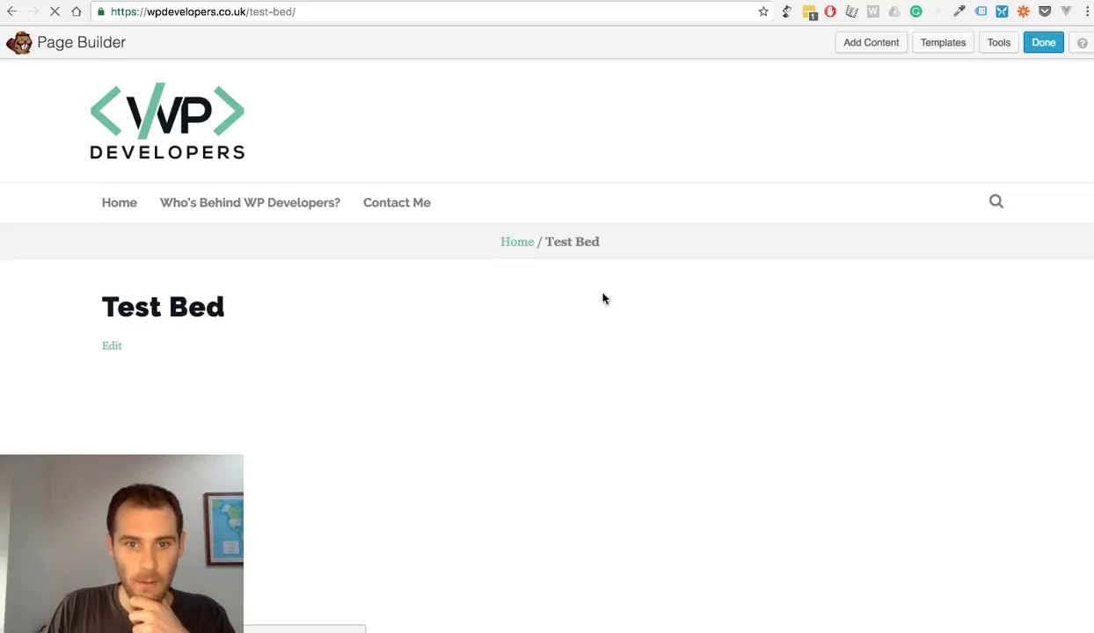
scroll(1021, 262, "down", 5)
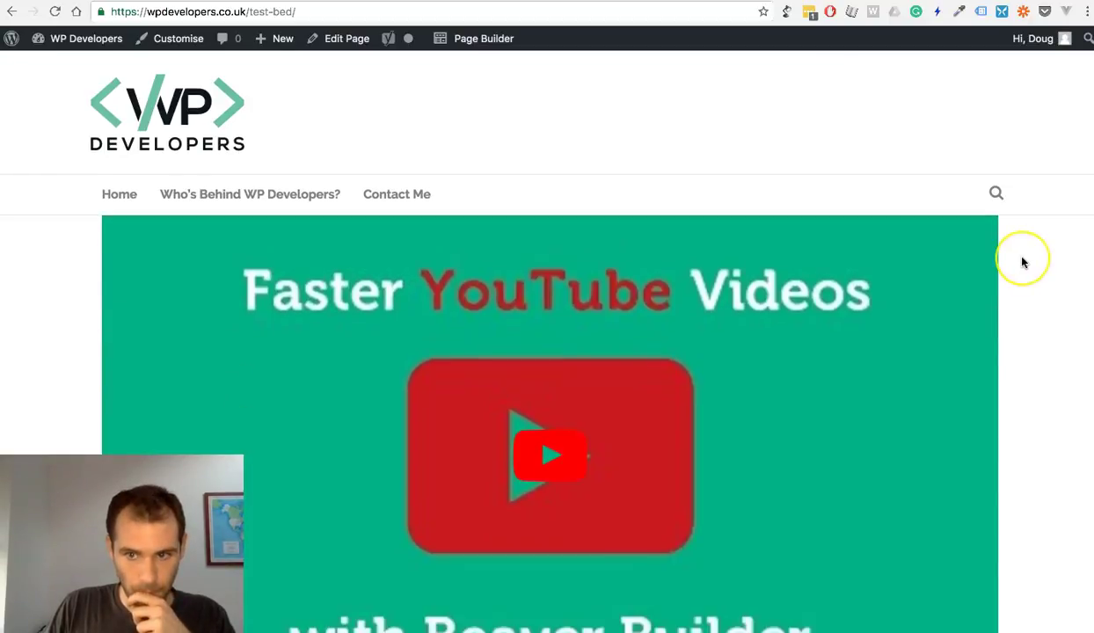
scroll(1021, 261, "up", 3)
scroll(1023, 262, "up", 1)
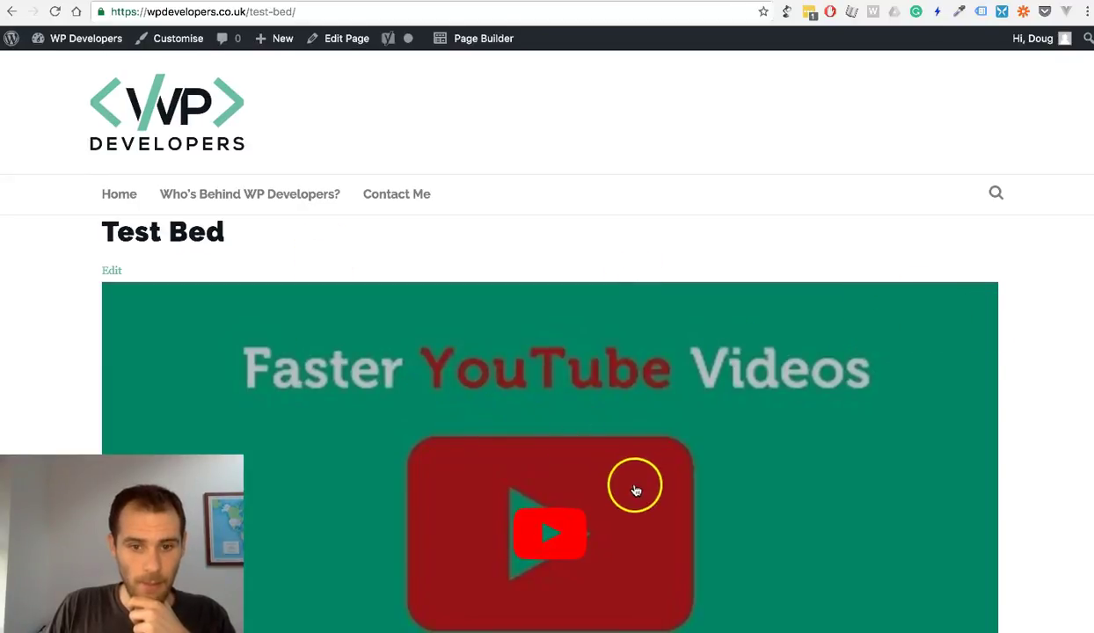
scroll(999, 264, "down", 3)
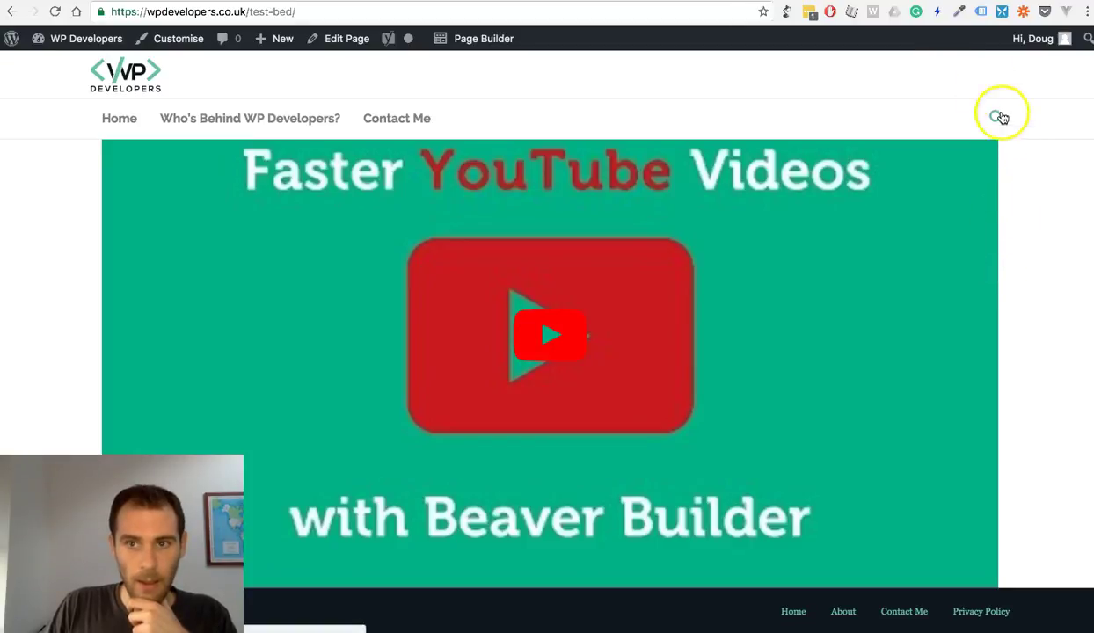
key("ctrl+Tab")
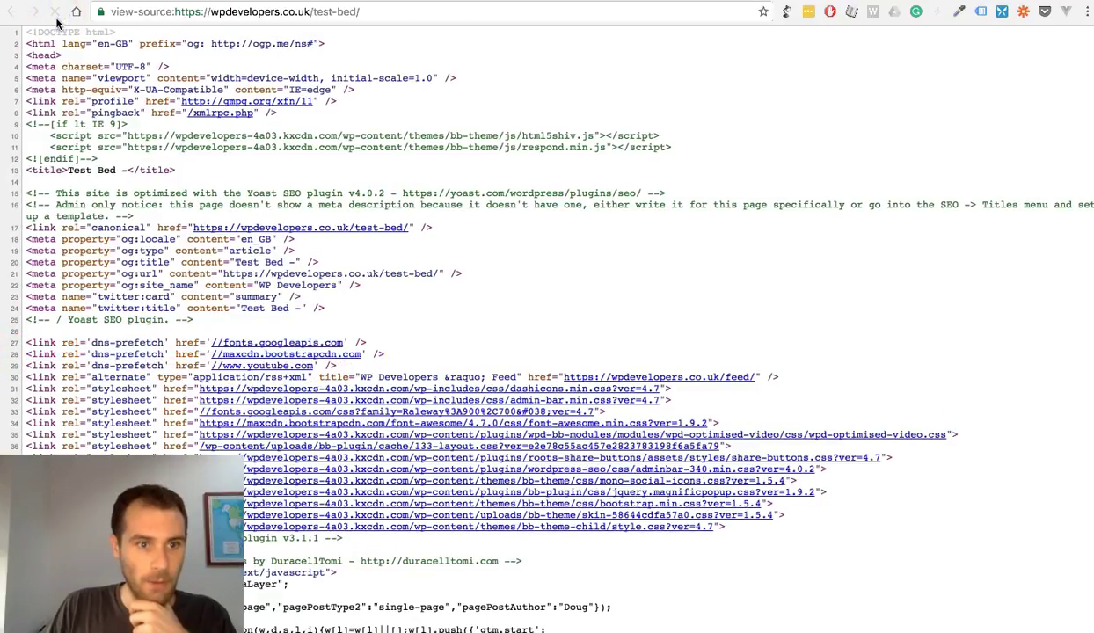
- Highlight the YouTube dns-prefetch line on line 29, then reopen the Test Bed page in Page Builder
left_click_drag(339, 365, 106, 366)
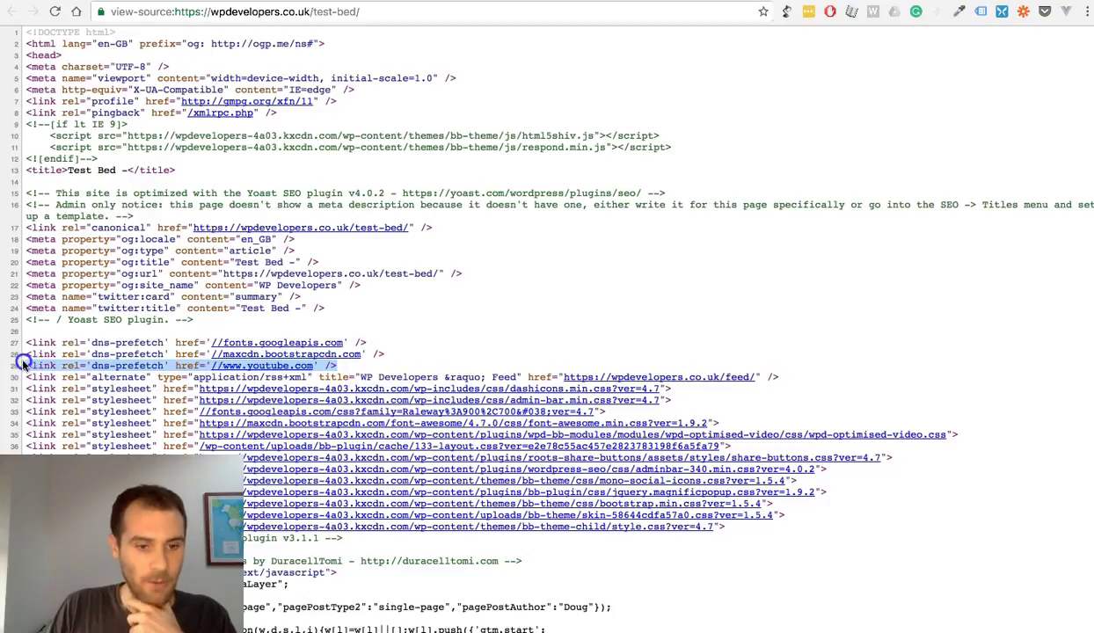
left_click_drag(23, 360, 29, 357)
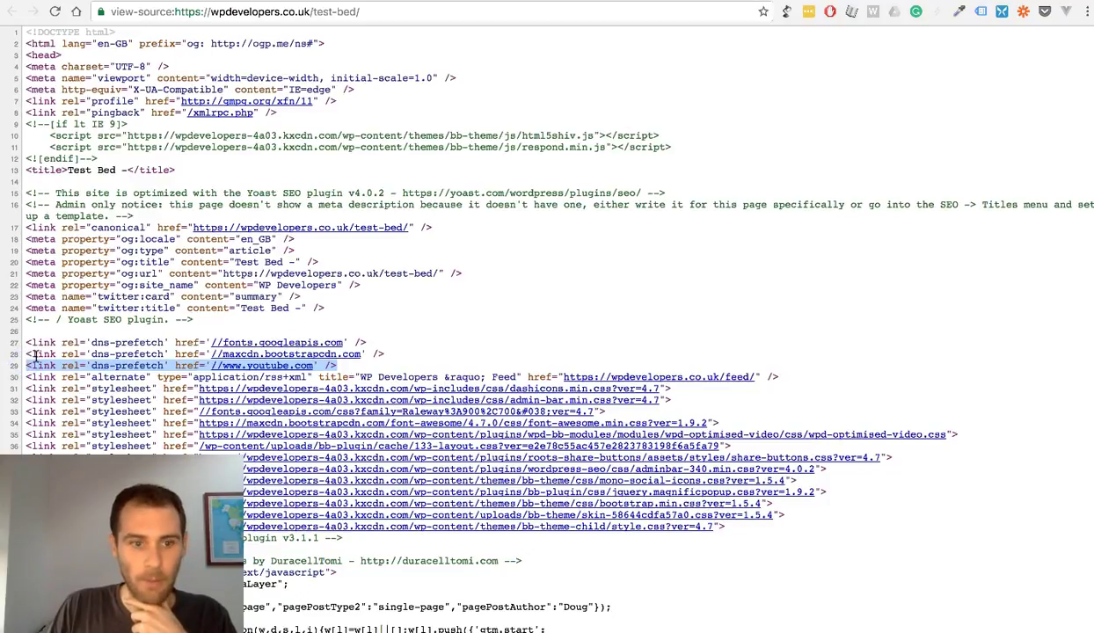
left_click(582, 353)
key("super+w")
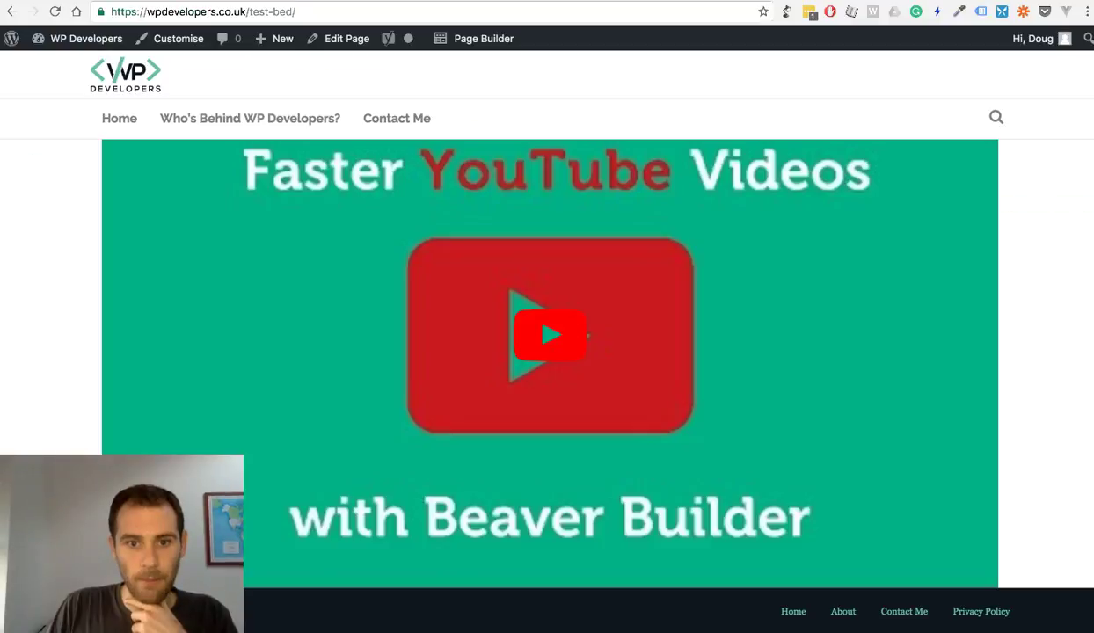
left_click(486, 39)
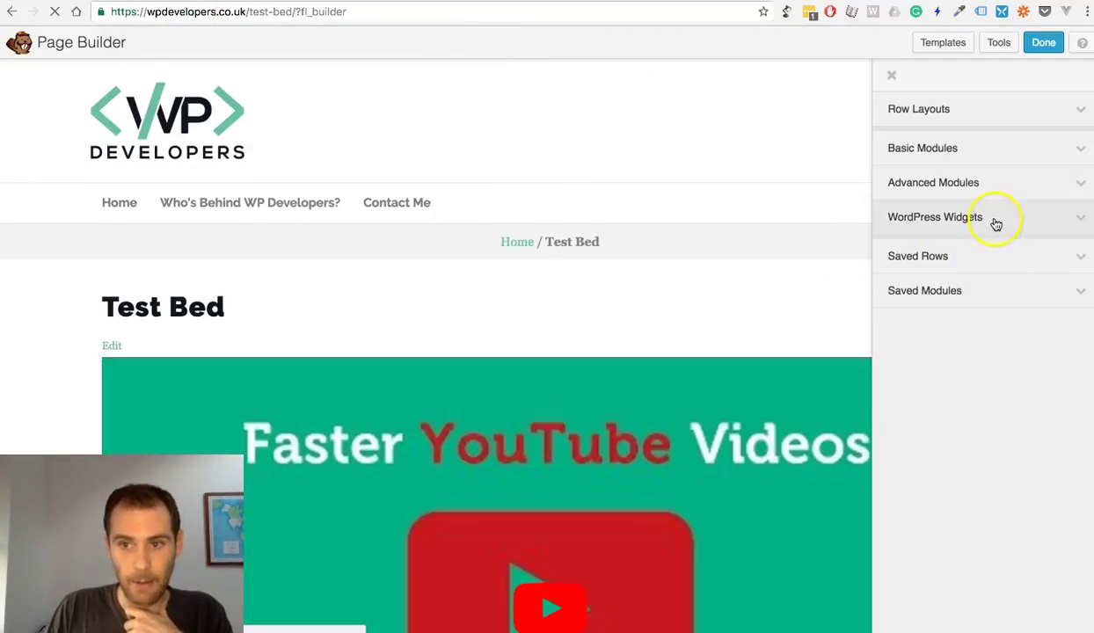
- Add another WPD - Optimised Video Embed module and paste the Vimeo Tin Man link as its URL
left_click(984, 182)
scroll(1001, 396, "down", 5)
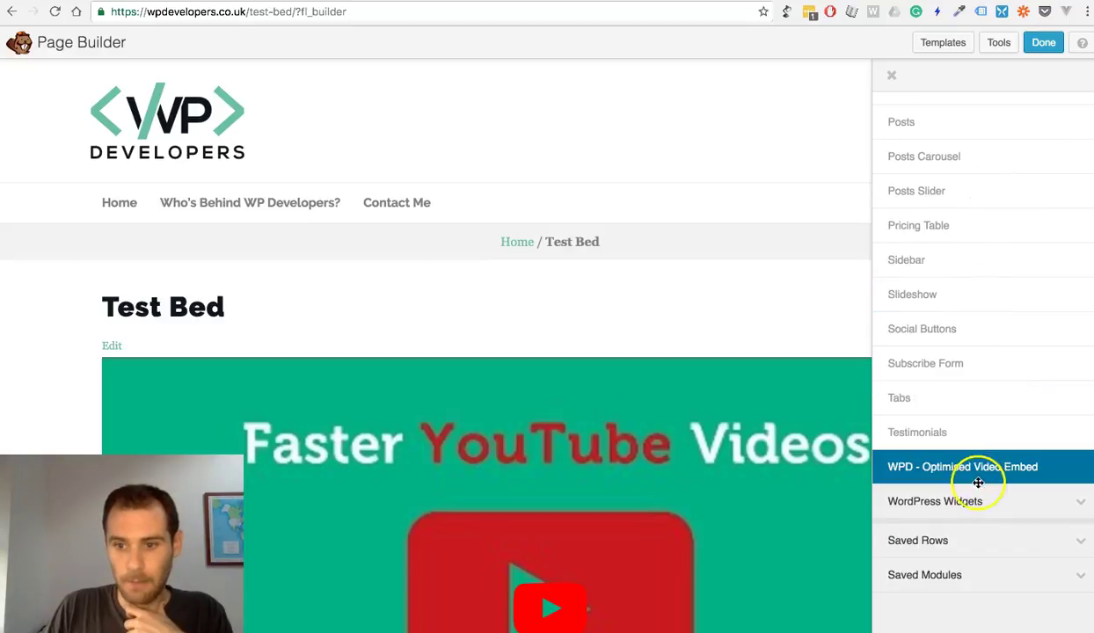
left_click_drag(994, 466, 1019, 484)
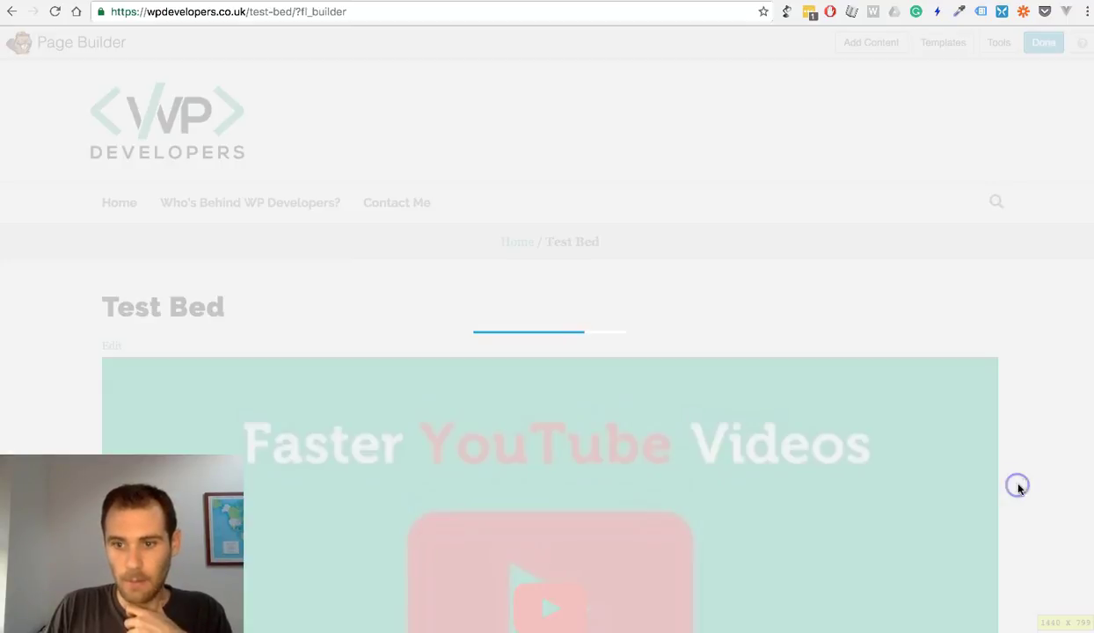
key("ctrl+Tab")
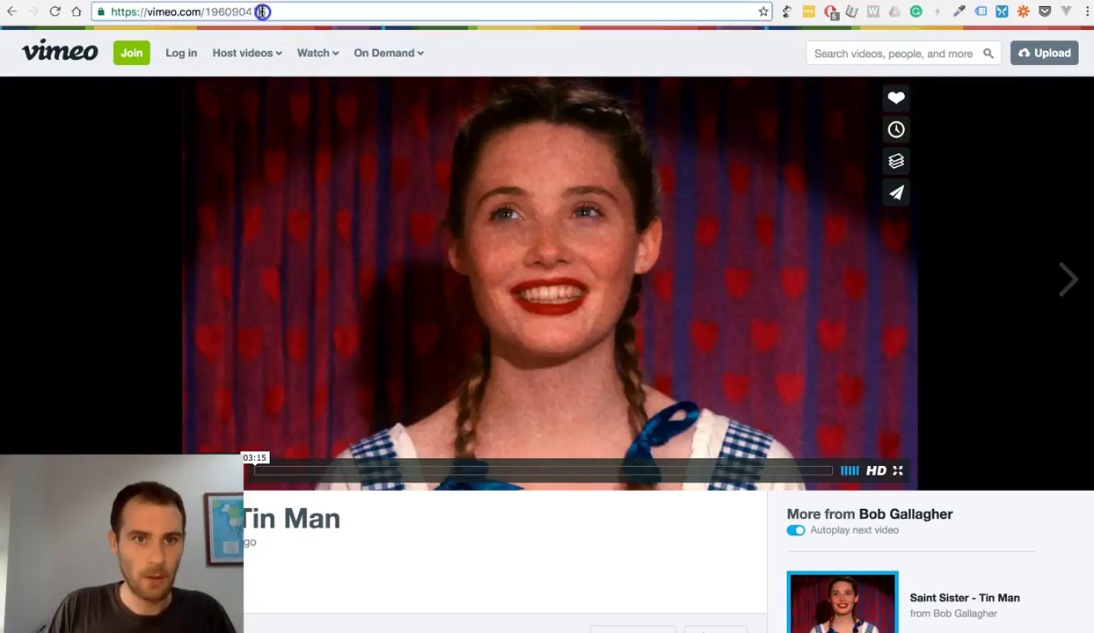
left_click(262, 11)
key("ctrl+Tab")
key("ctrl+Tab")
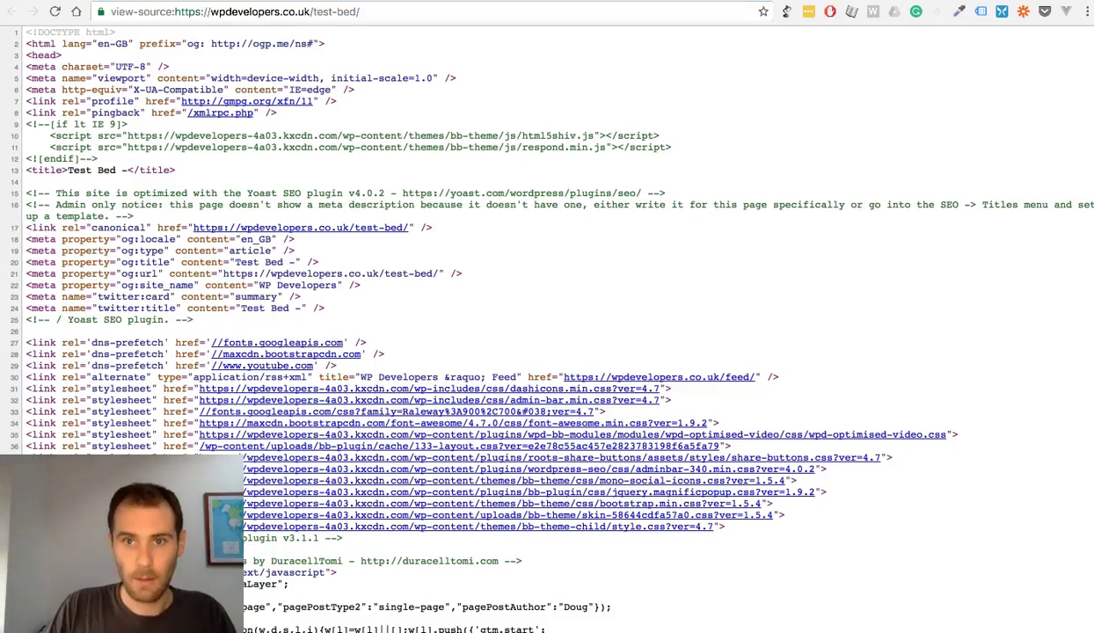
type("https://vimeo.com/186082476")
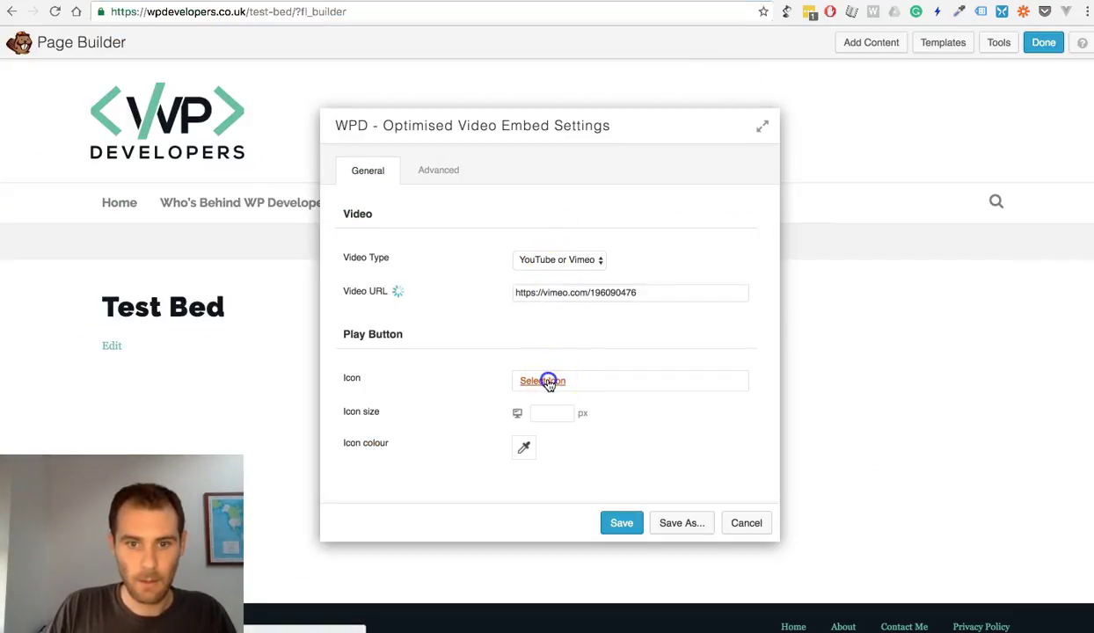
- Give it a 96 px magenta (#cb00dd) anchor play icon, save the module, and choose Done
left_click(543, 381)
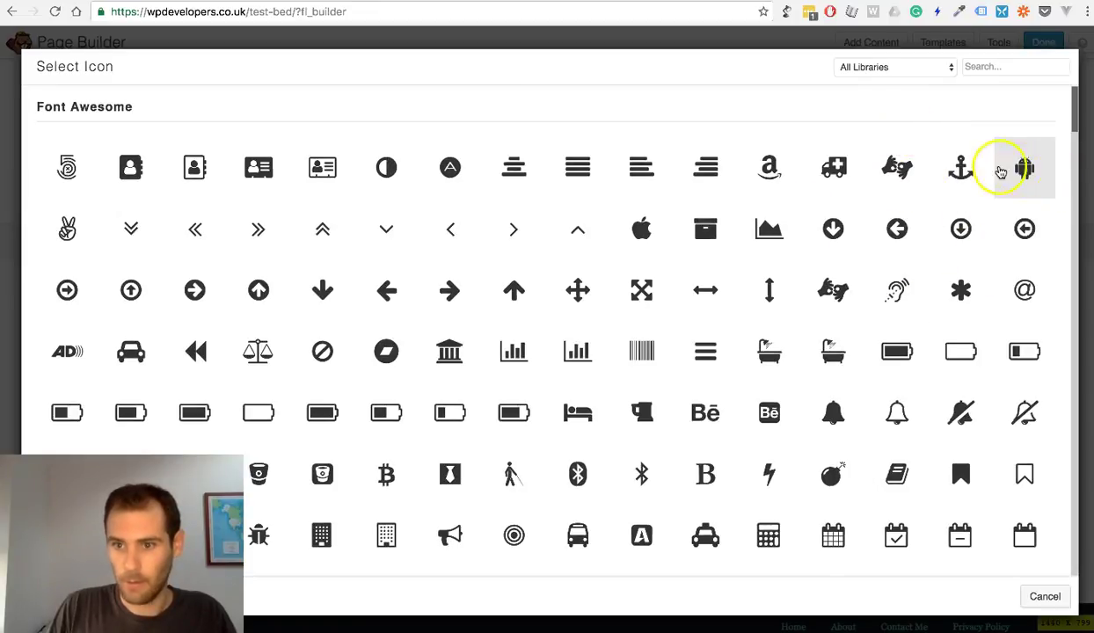
left_click(962, 167)
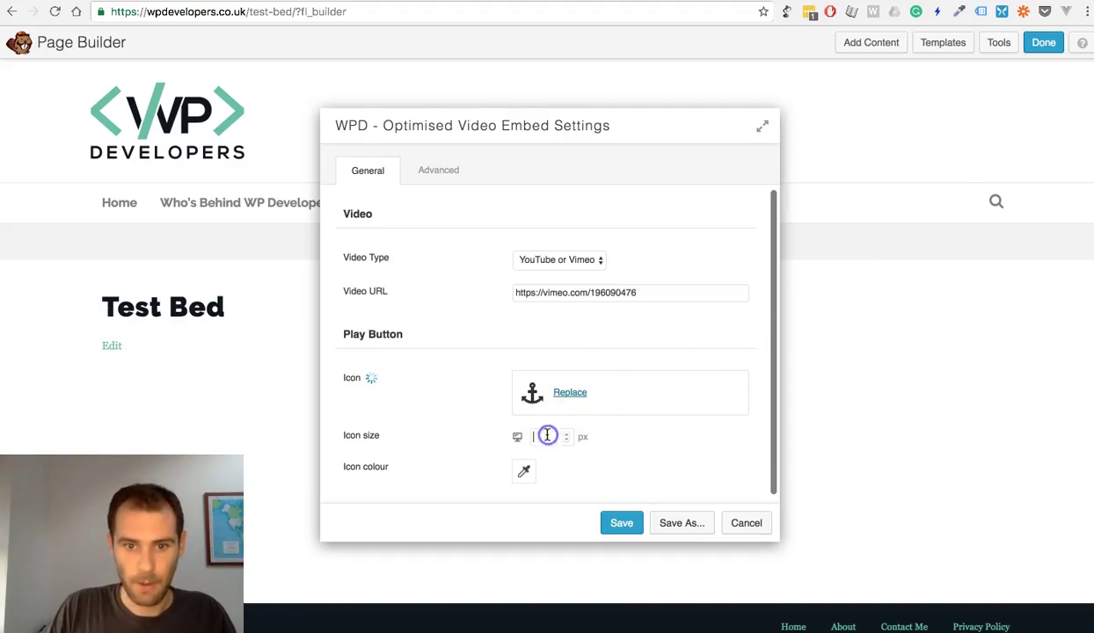
left_click(523, 472)
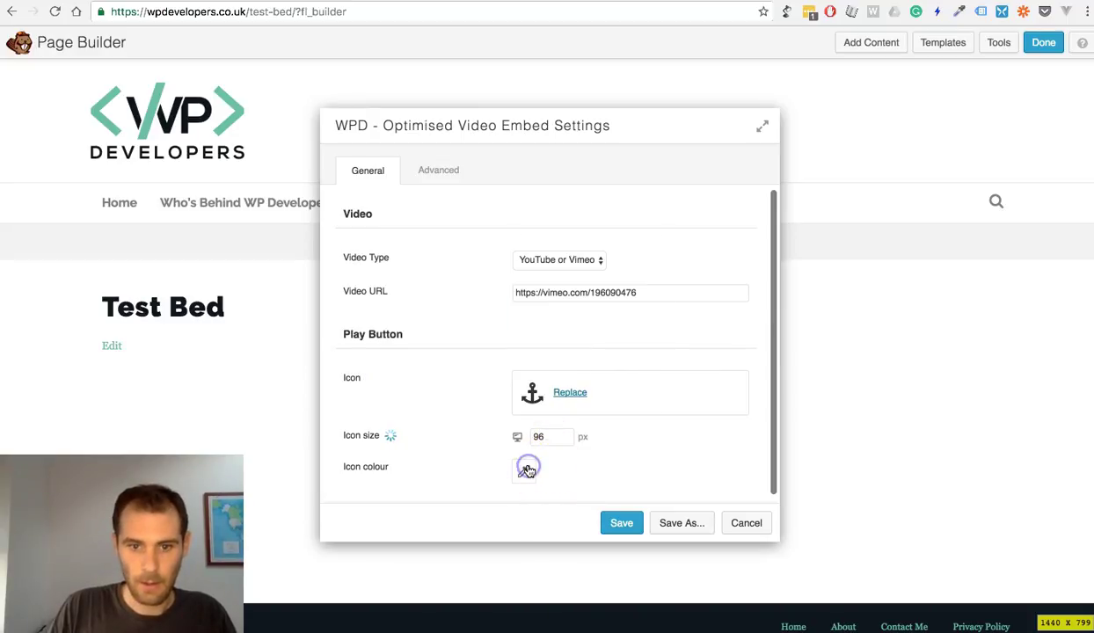
mouse_move(616, 349)
left_mouse_down()
mouse_move(655, 293)
mouse_move(635, 307)
mouse_move(639, 279)
left_mouse_up()
left_click(627, 521)
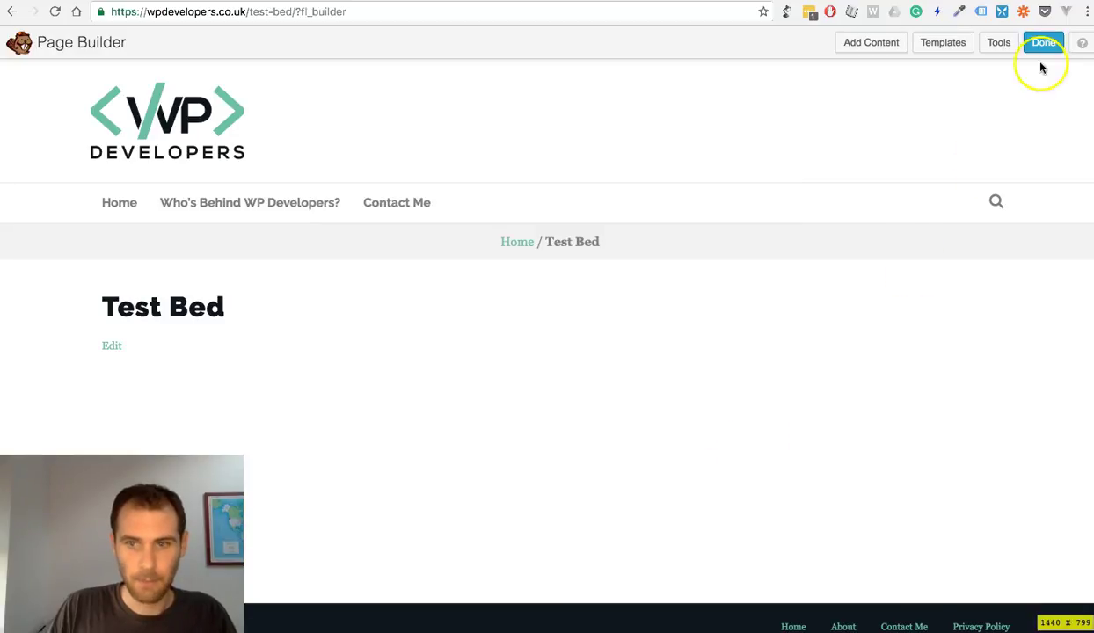
left_click(1044, 42)
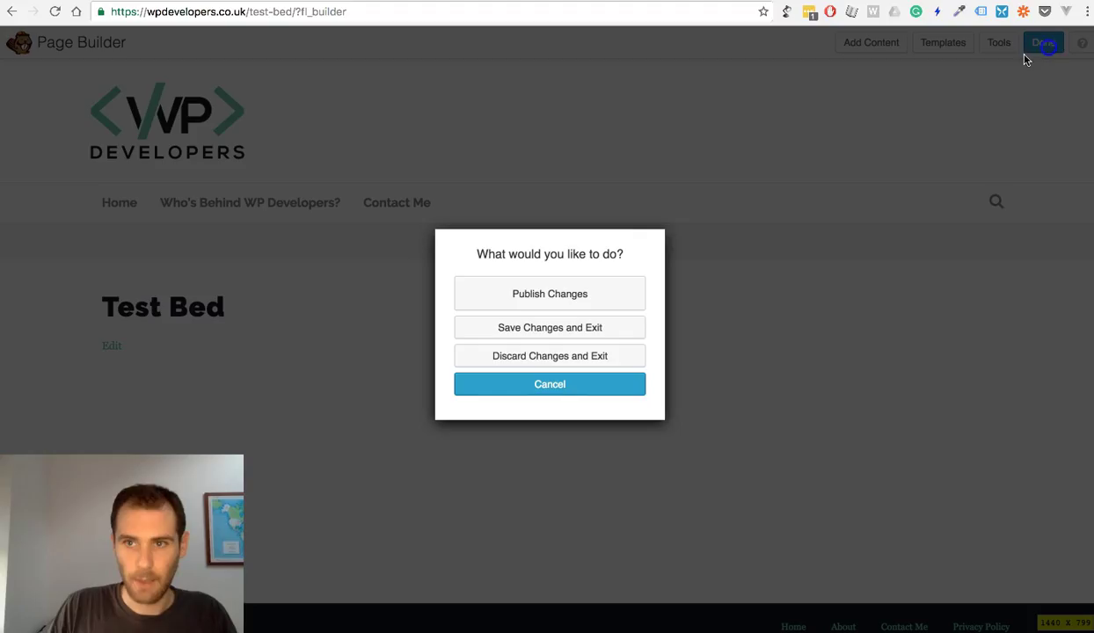
- Publish the Test Bed page changes and open the page's HTML source with Cmd+Option+U
left_click(555, 284)
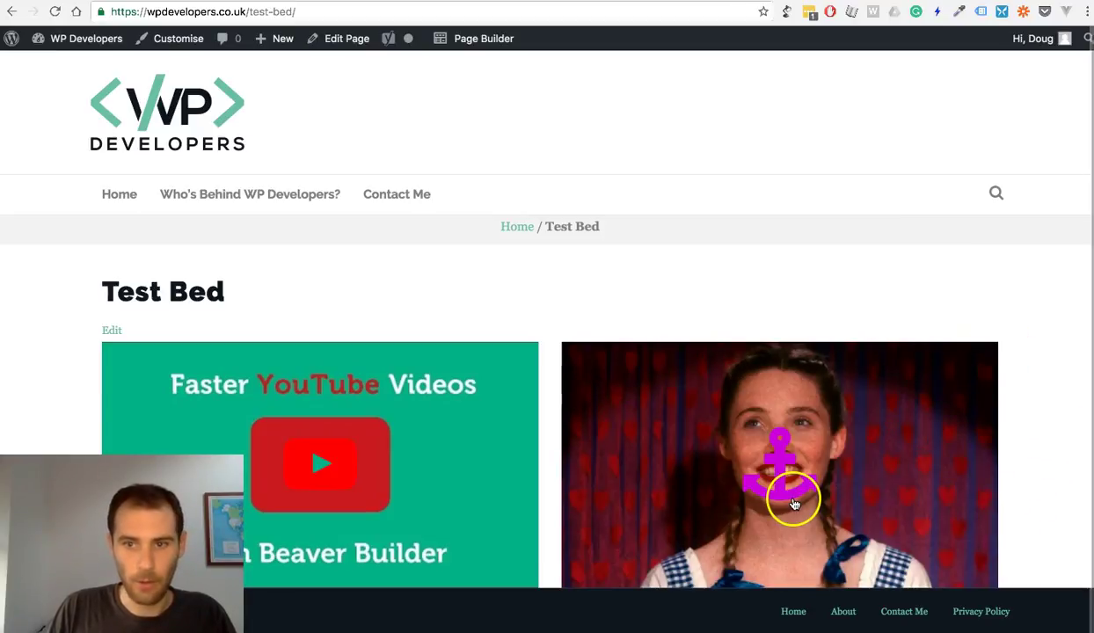
key("super+alt+u")
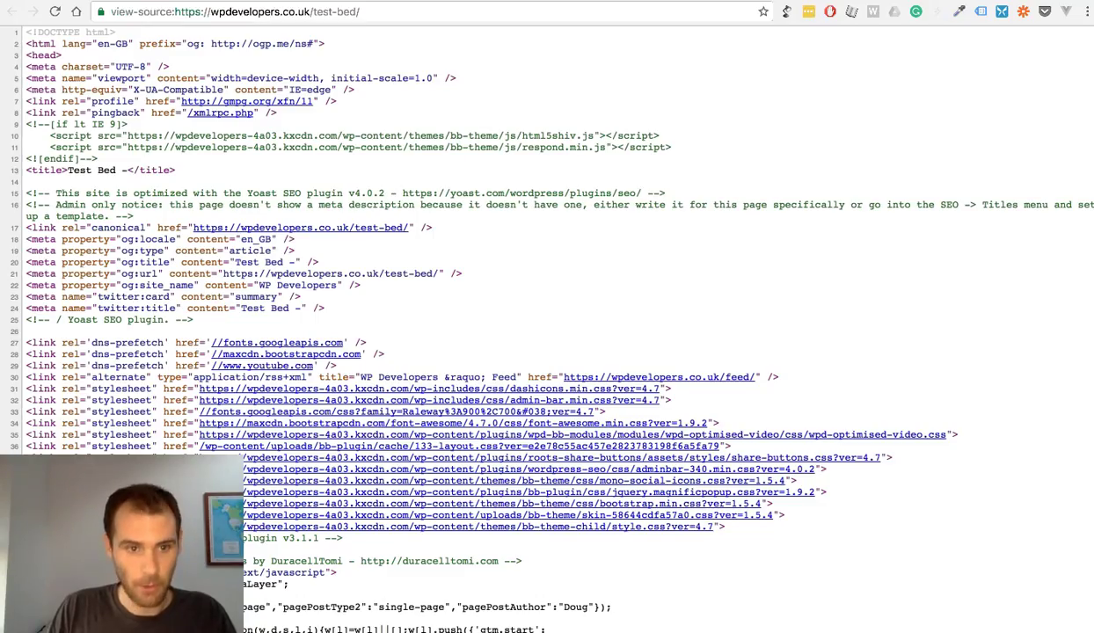
- Reload the source and highlight the YouTube and Vimeo dns-prefetch lines 29–30
key("super+r")
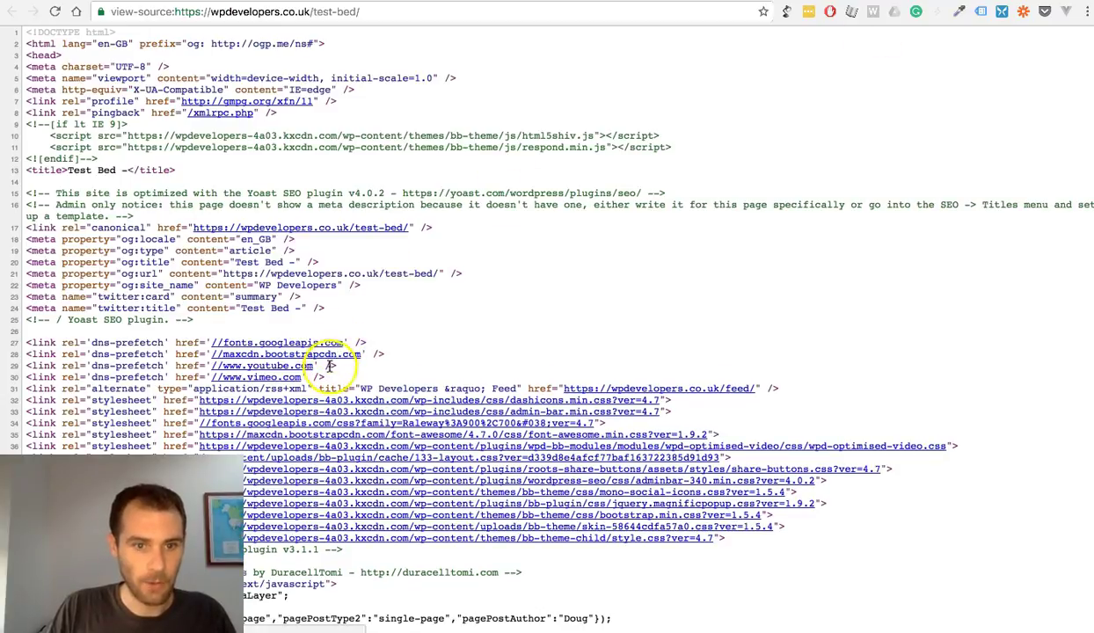
left_click_drag(328, 378, 28, 366)
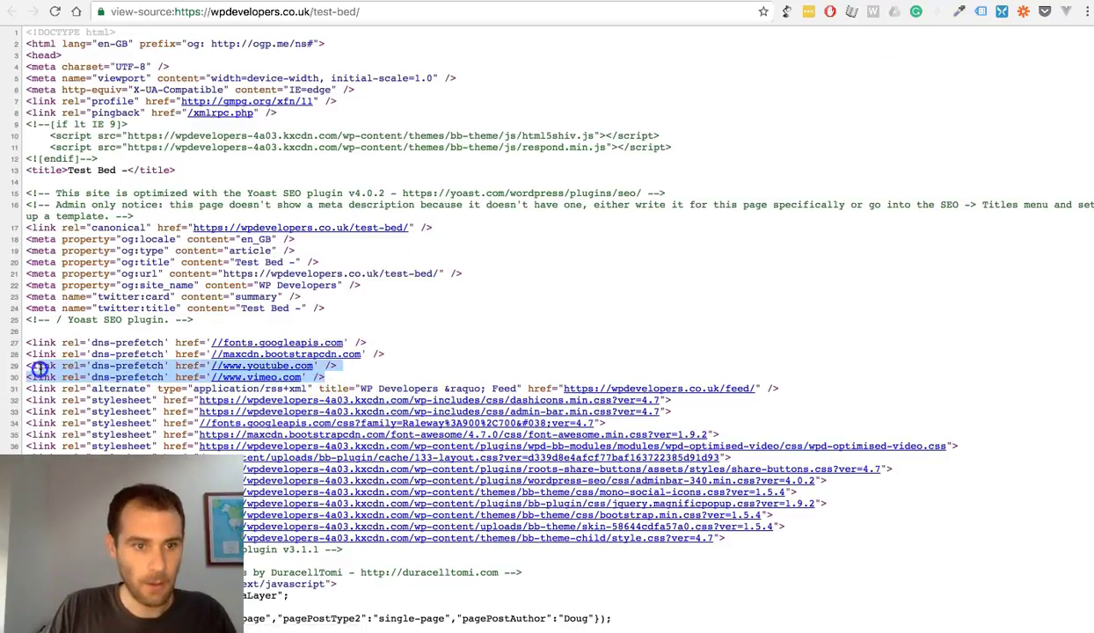
left_click(451, 351)
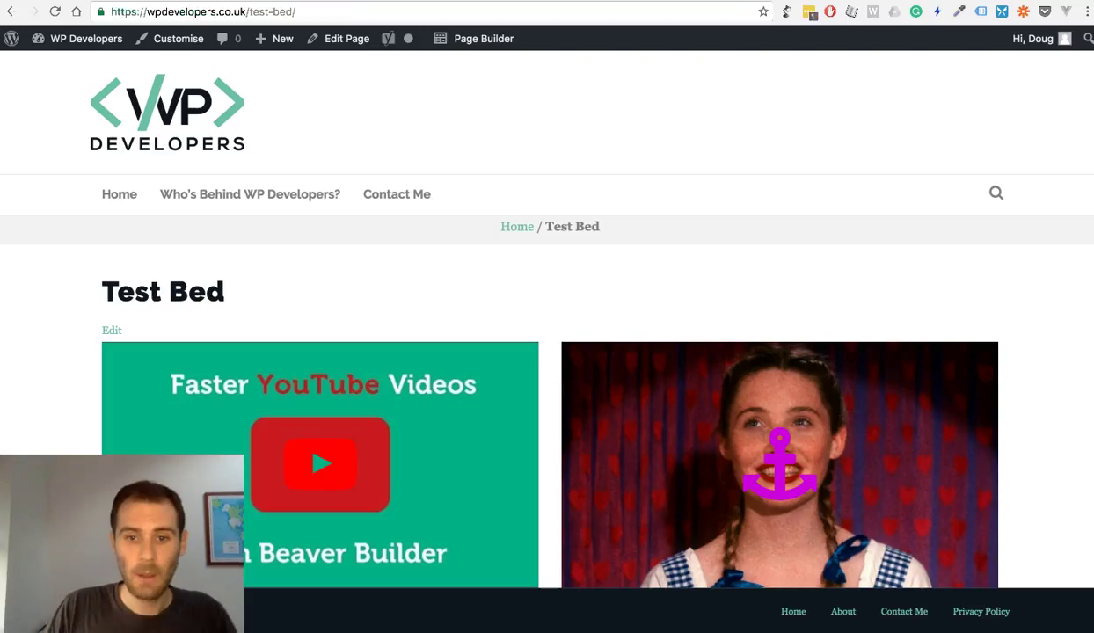
- Inspect the Test Bed page, switch DevTools to the Network panel, and reload to record requests
key("super+w")
left_click(699, 269)
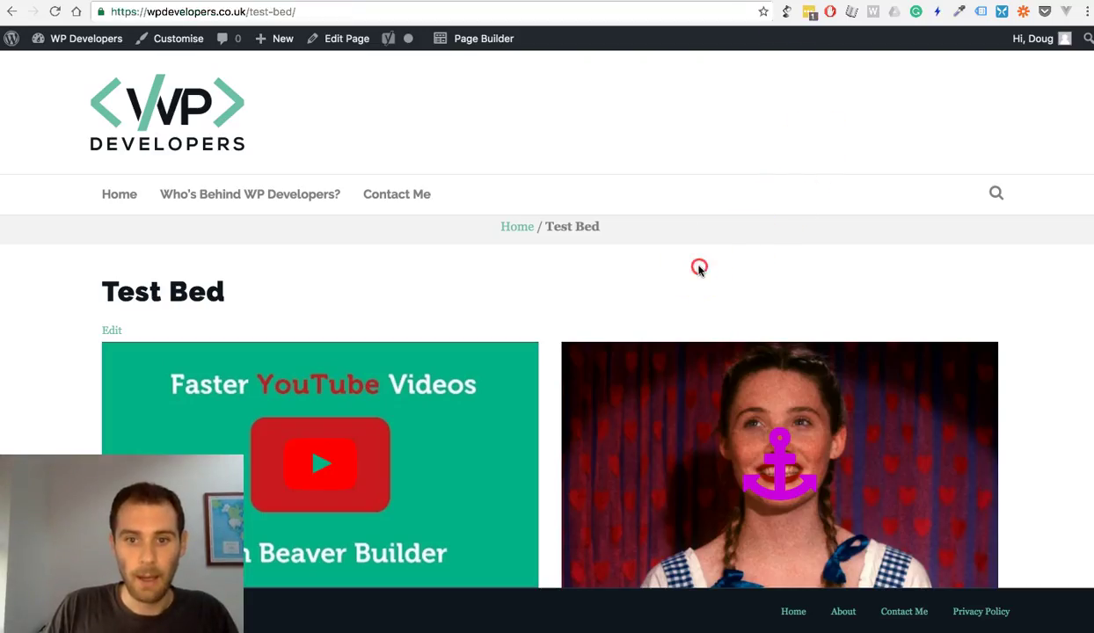
right_click(700, 268)
left_click(759, 481)
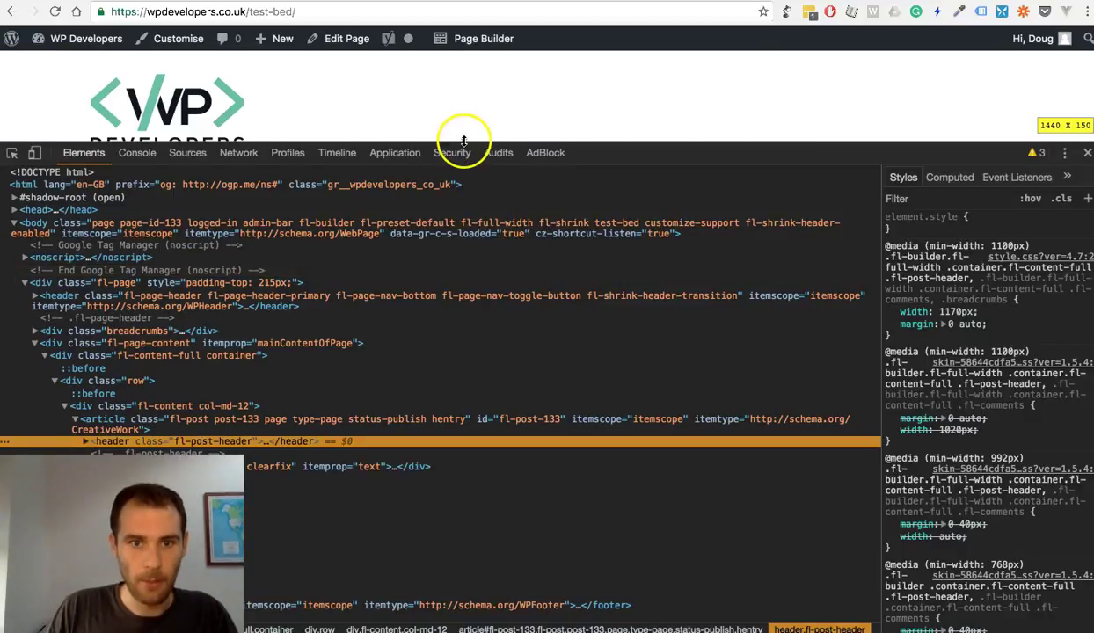
left_click_drag(469, 158, 486, 364)
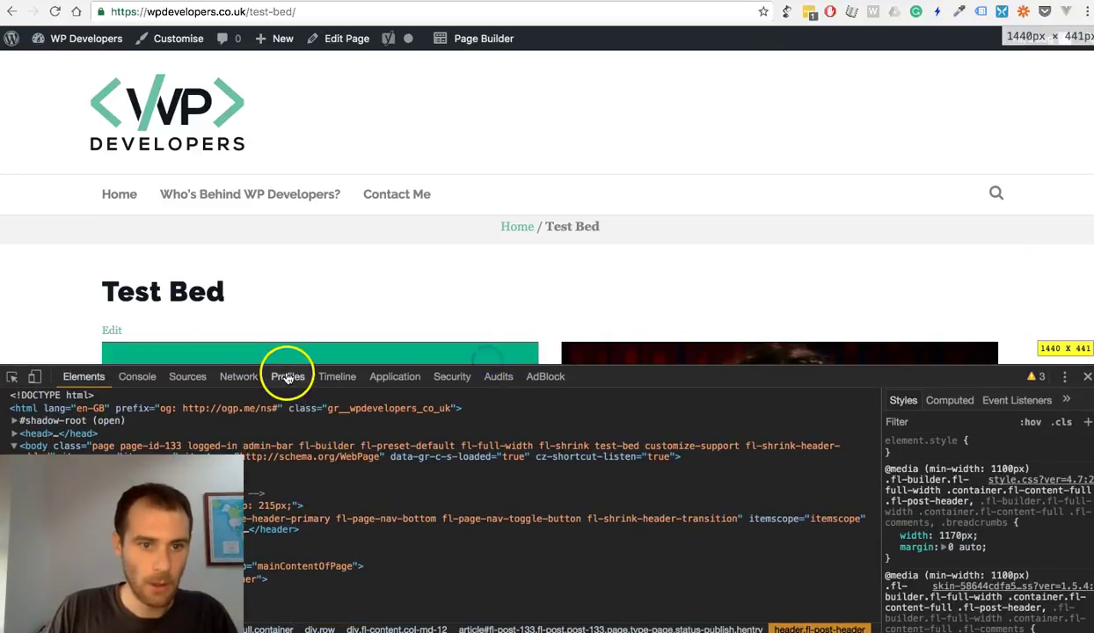
left_click(247, 378)
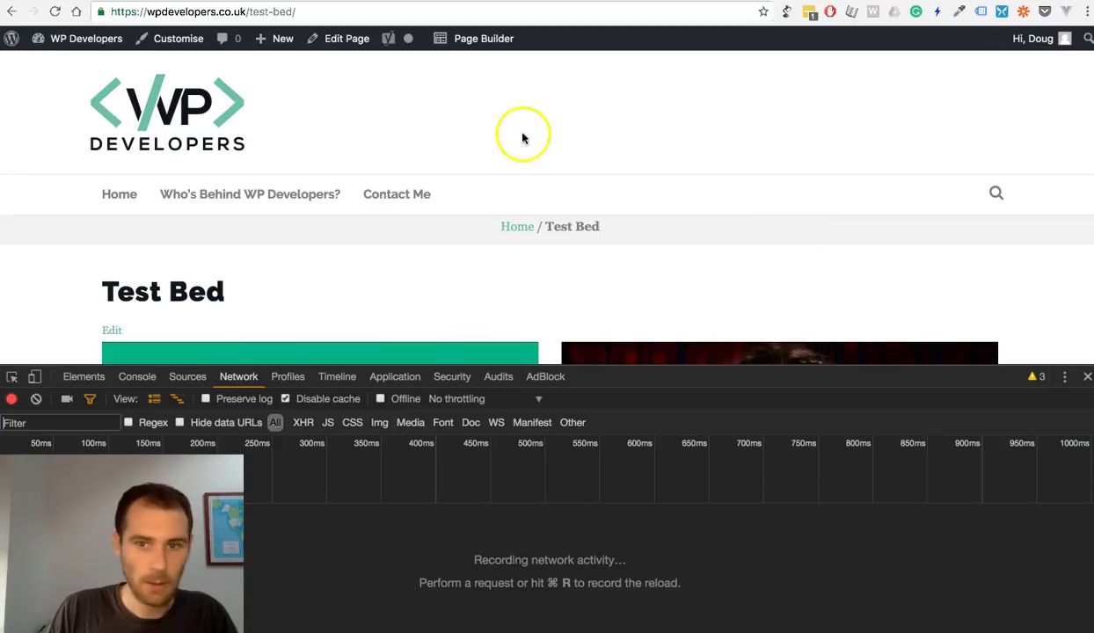
left_click(58, 12)
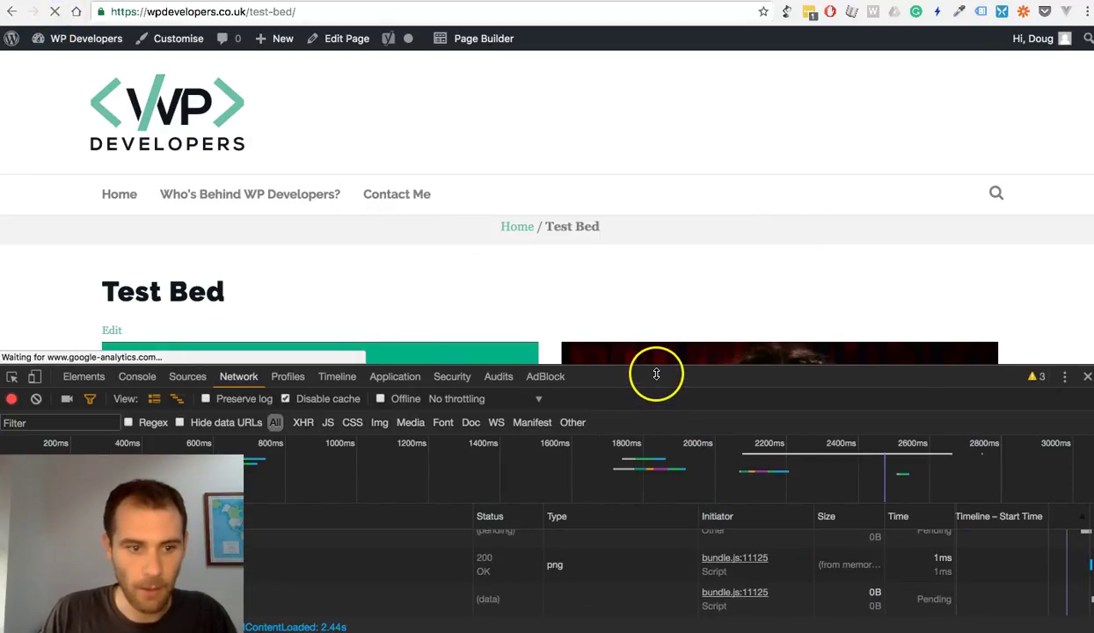
- Enlarge the Network panel and scroll the request list to hqdefault.jpg and 196090476.json
left_click_drag(653, 368, 657, 115)
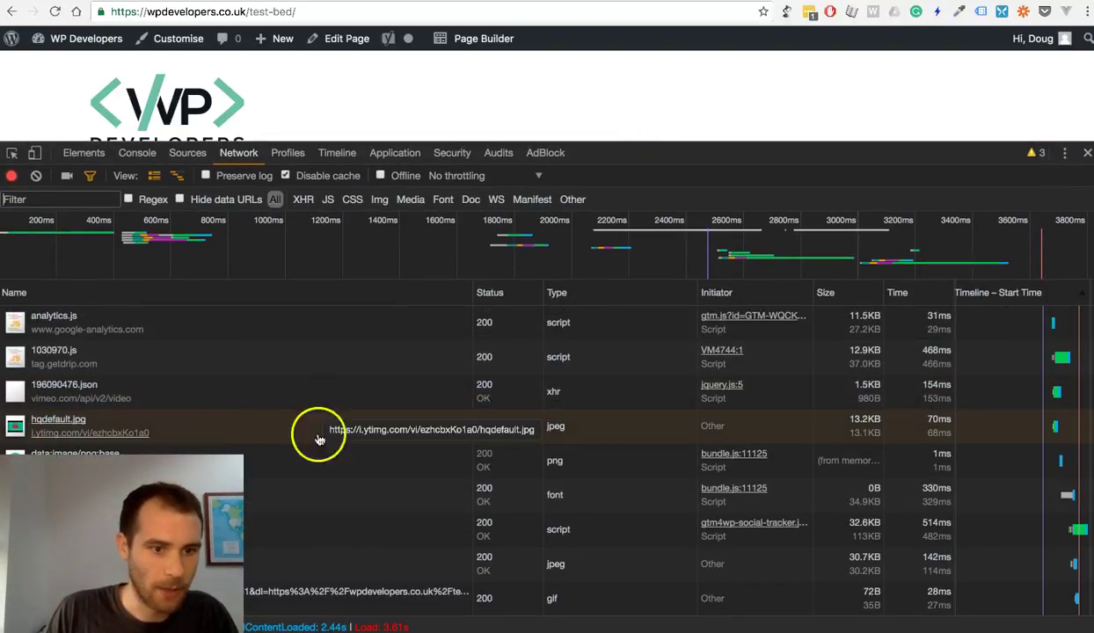
scroll(366, 444, "up", 2)
scroll(378, 457, "up", 2)
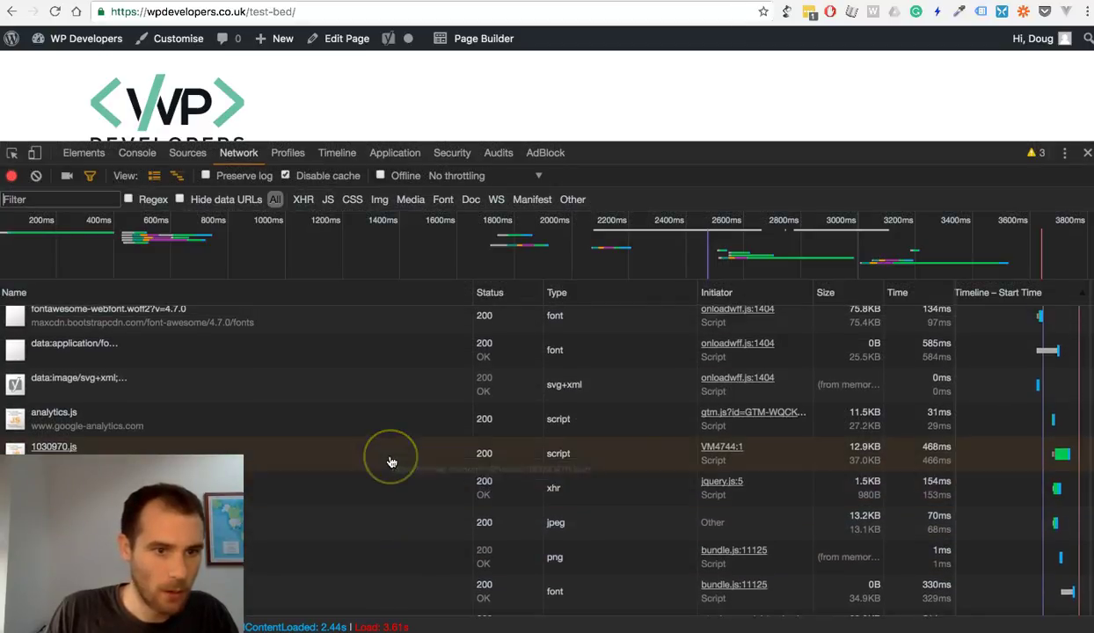
scroll(390, 457, "down", 4)
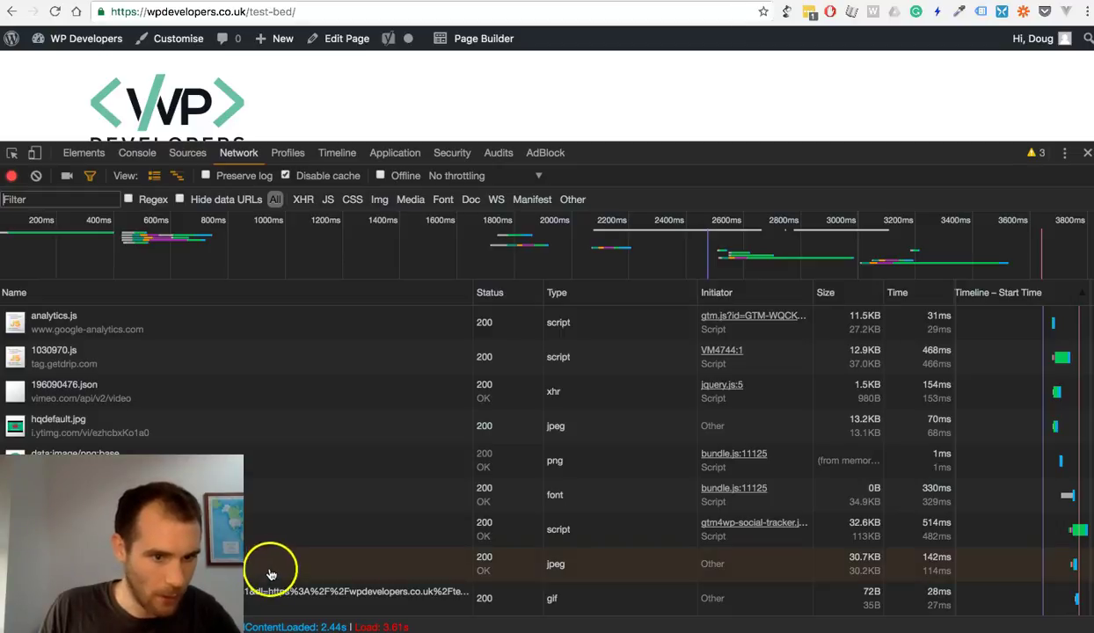
scroll(337, 509, "up", 1)
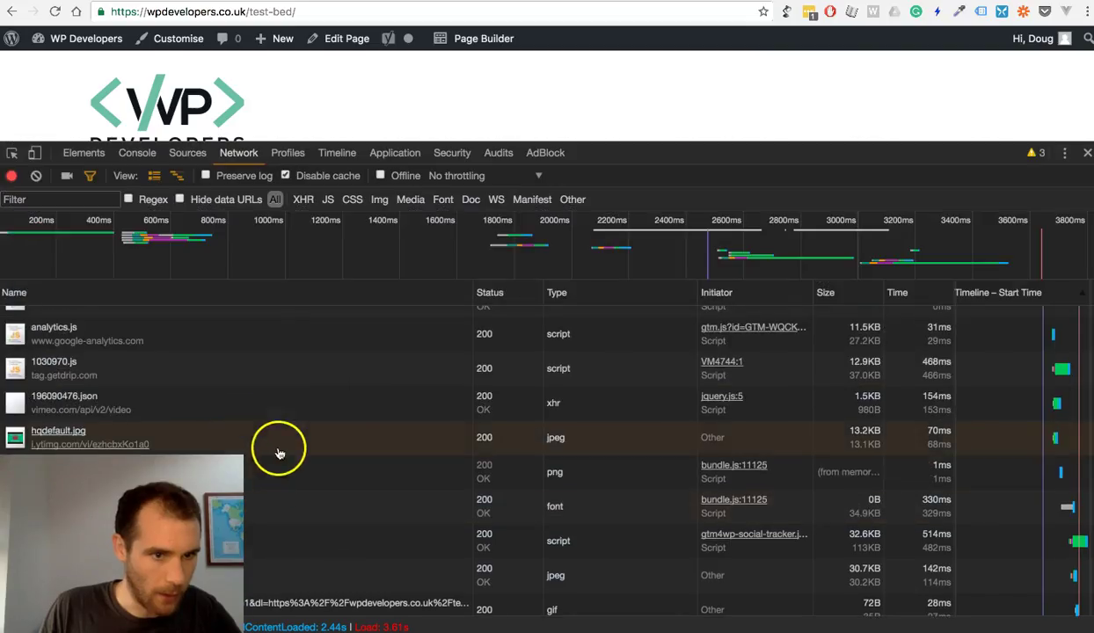
- Preview the 196090476.json response, expand entry 0 and highlight its thumbnail_large URL
left_click(80, 414)
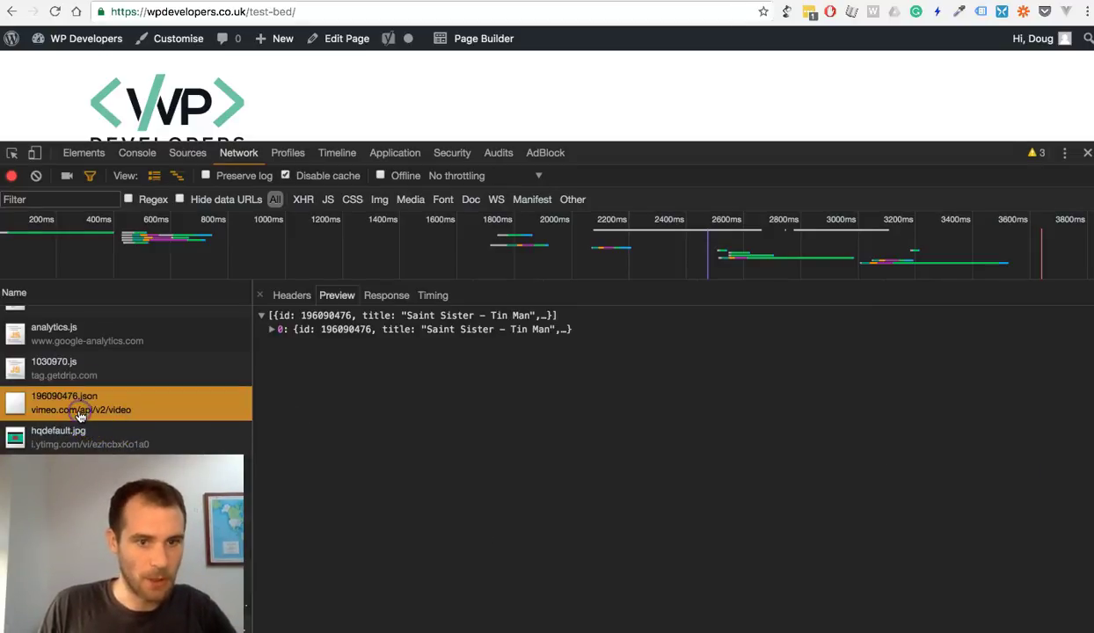
left_click(272, 329)
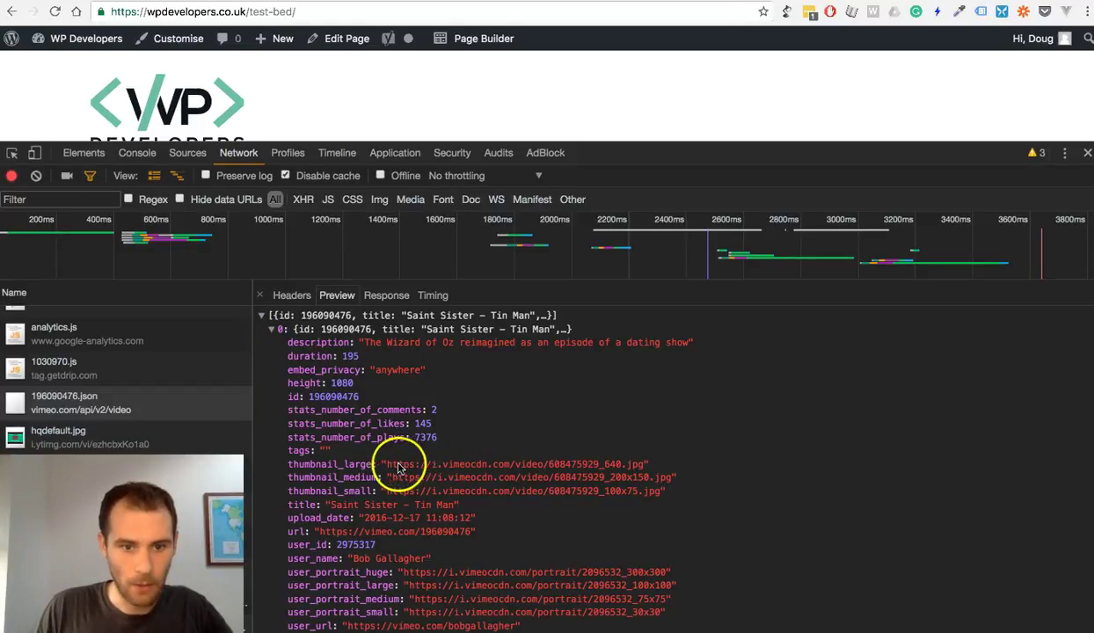
mouse_move(388, 464)
left_mouse_down()
mouse_move(576, 479)
mouse_move(647, 462)
mouse_move(642, 475)
mouse_move(386, 455)
left_mouse_up()
left_click(641, 472)
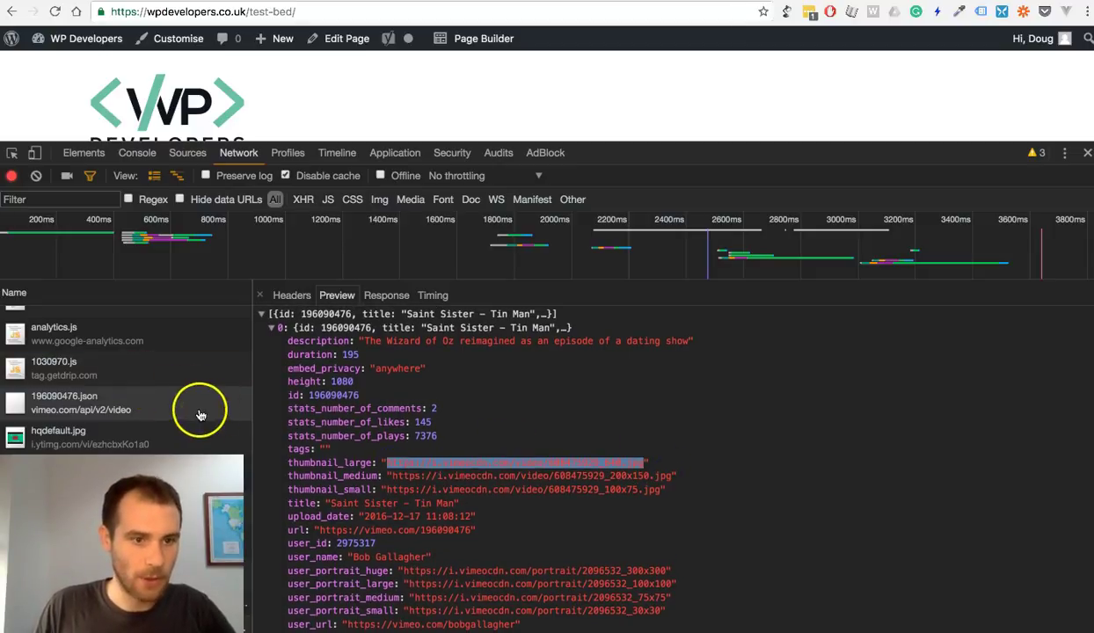
- Scroll up through the Network request list and back down
scroll(193, 407, "up", 5)
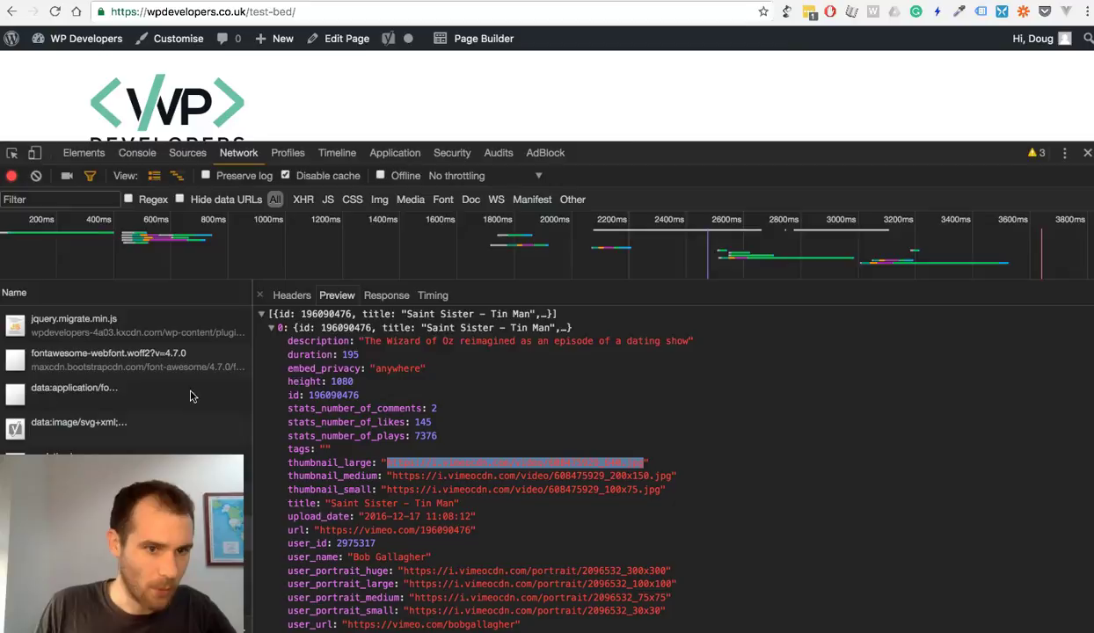
scroll(227, 411, "up", 3)
scroll(227, 413, "up", 5)
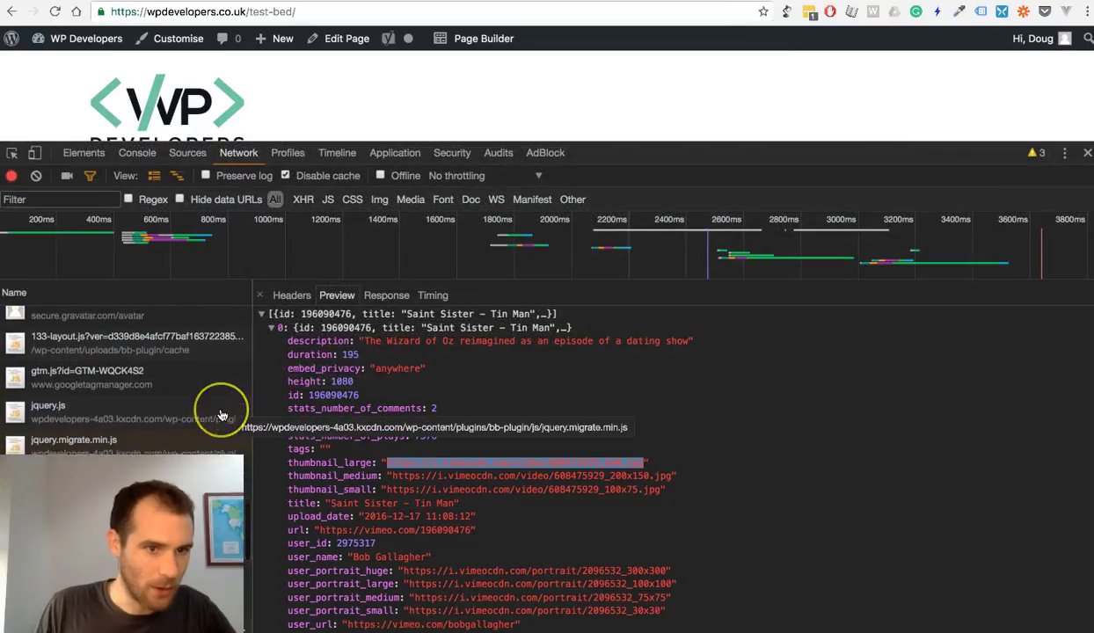
scroll(222, 415, "up", 1)
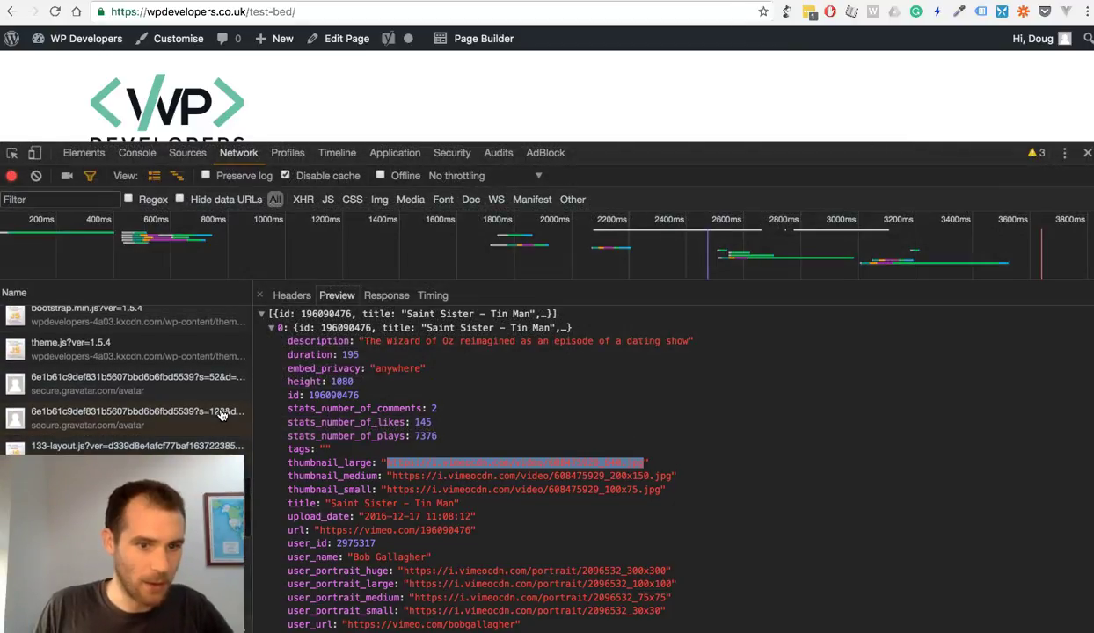
scroll(222, 415, "up", 5)
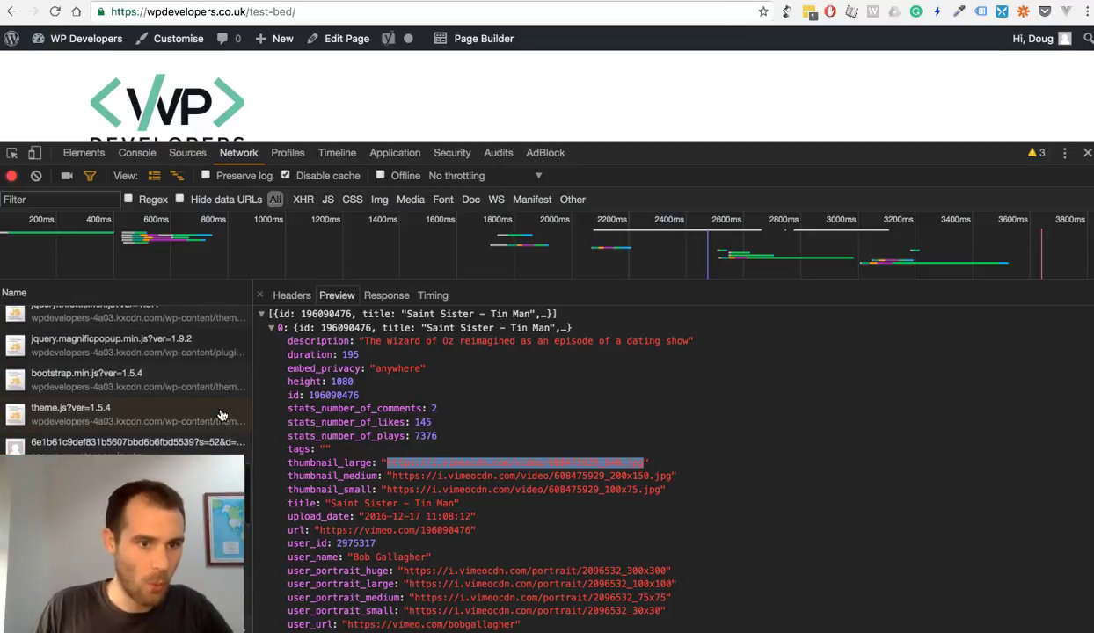
scroll(221, 415, "up", 2)
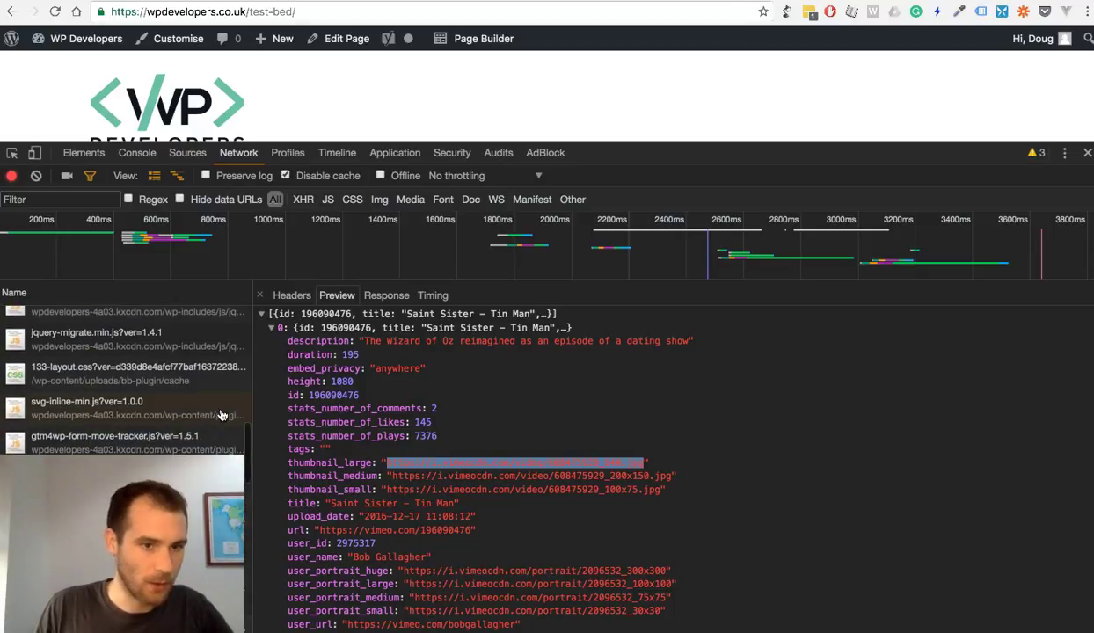
scroll(222, 415, "up", 2)
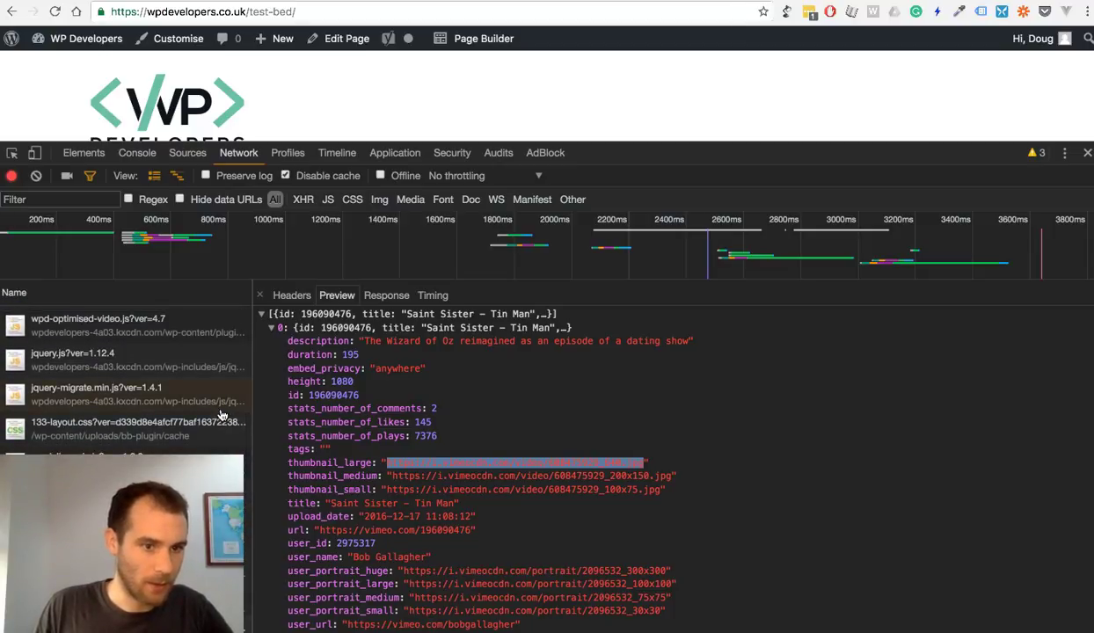
scroll(221, 415, "up", 3)
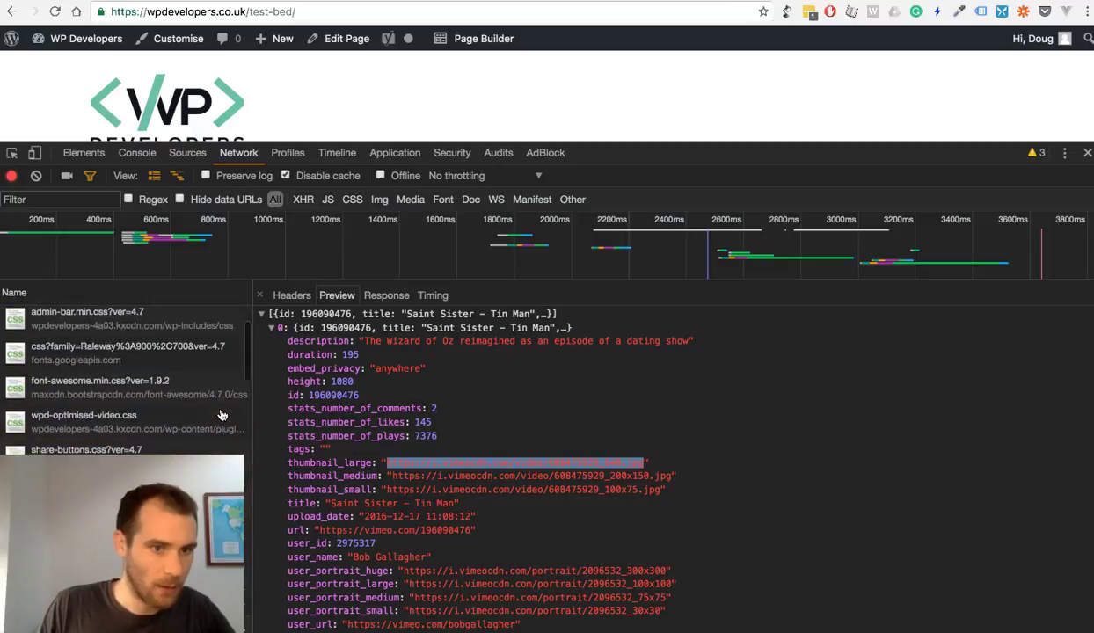
scroll(222, 415, "up", 1)
scroll(222, 415, "up", 1)
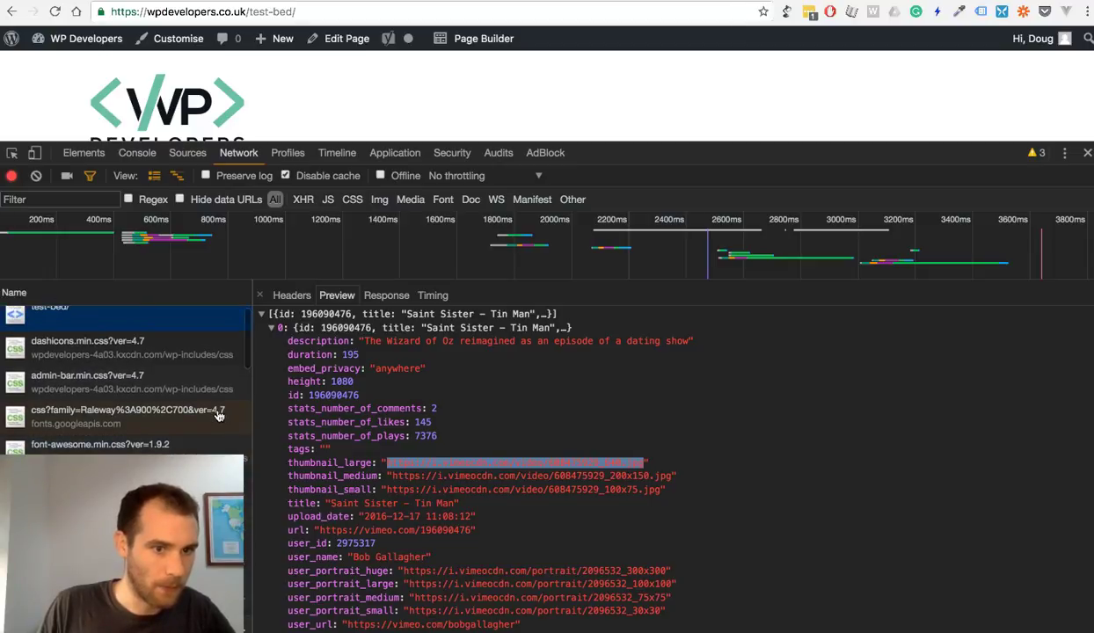
scroll(219, 415, "up", 1)
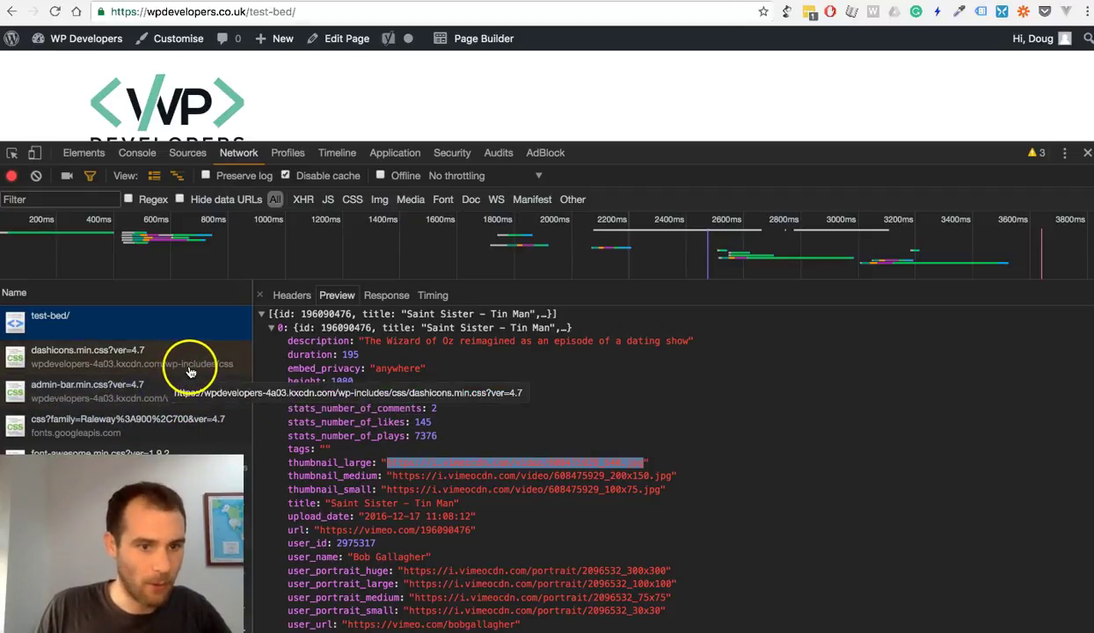
scroll(190, 372, "down", 3)
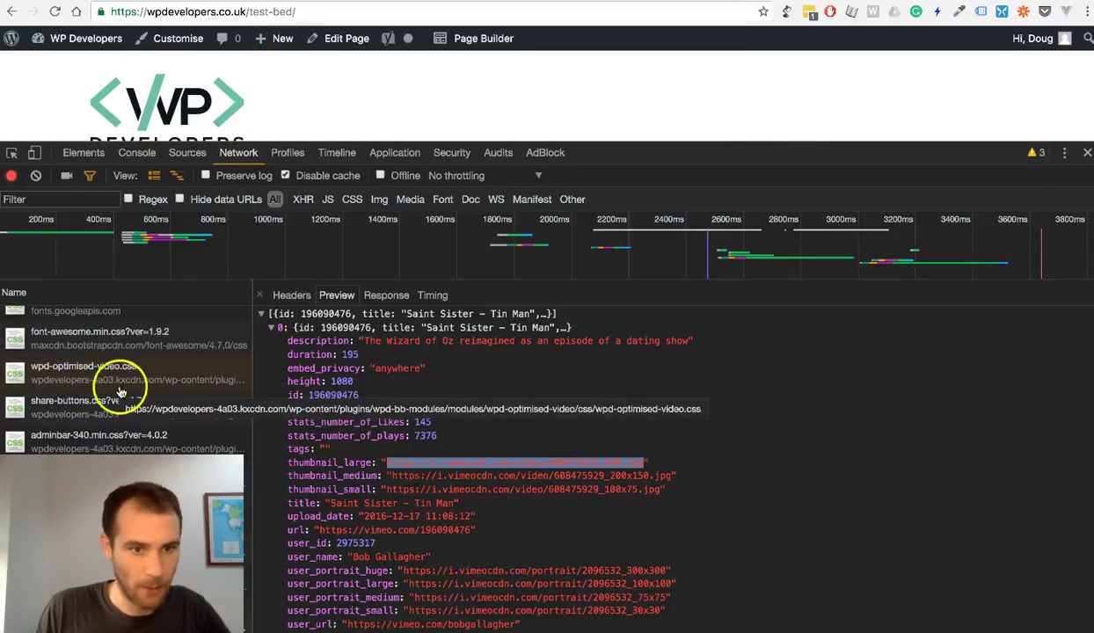
scroll(161, 390, "down", 10)
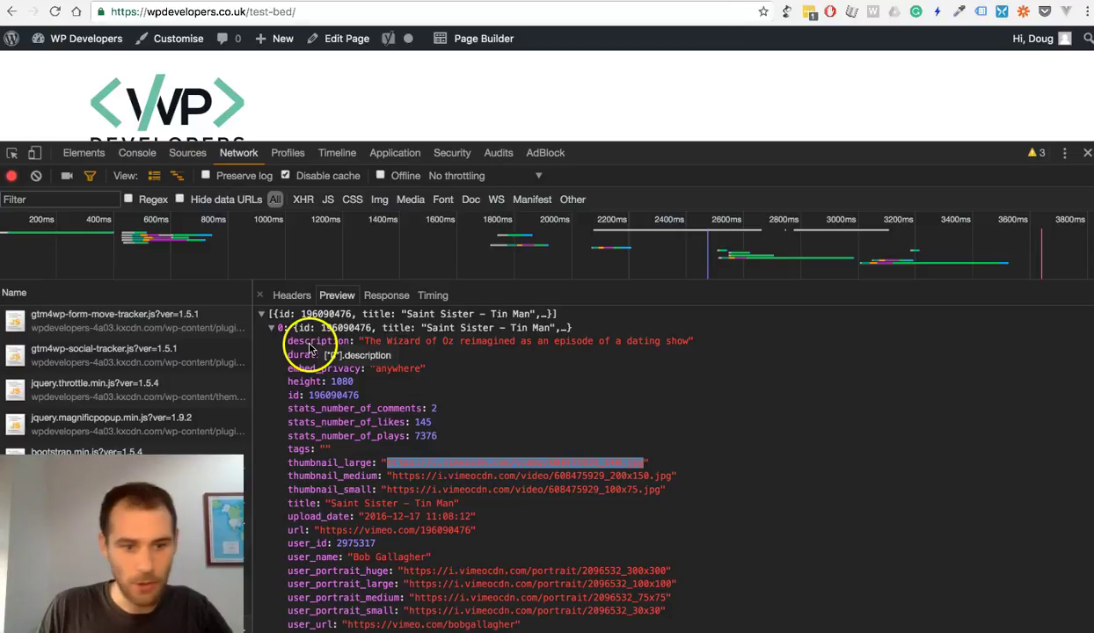
- Clear the network log and lower the DevTools border to show more of the page
left_click(36, 179)
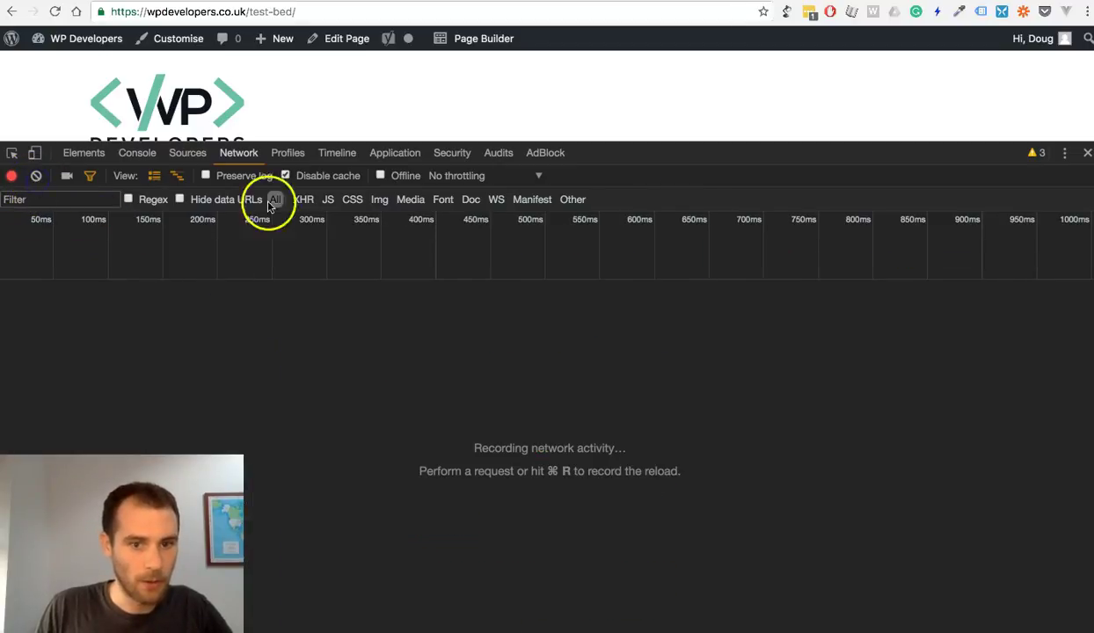
left_click_drag(674, 144, 700, 310)
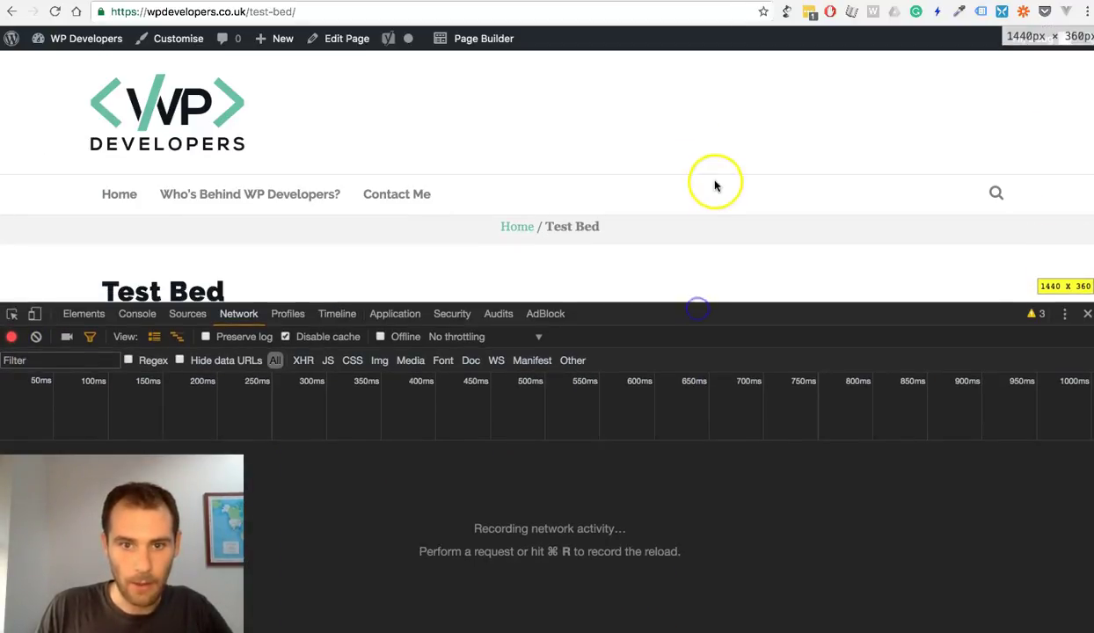
scroll(711, 180, "down", 6)
scroll(1038, 220, "up", 3)
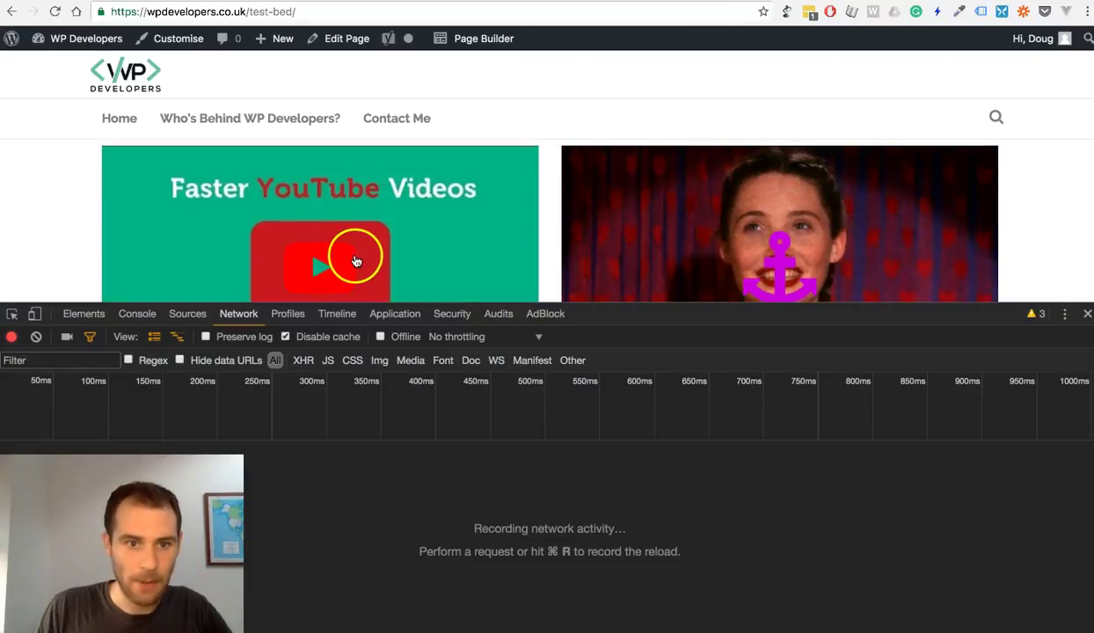
- Play the YouTube embed and mute it
left_click(342, 262)
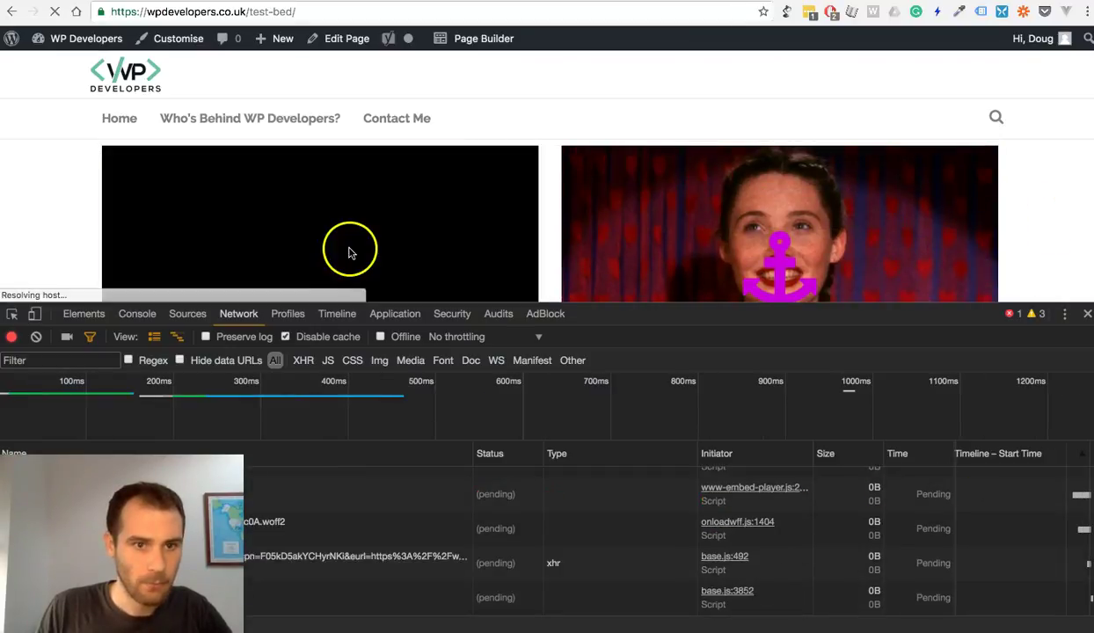
scroll(541, 229, "down", 3)
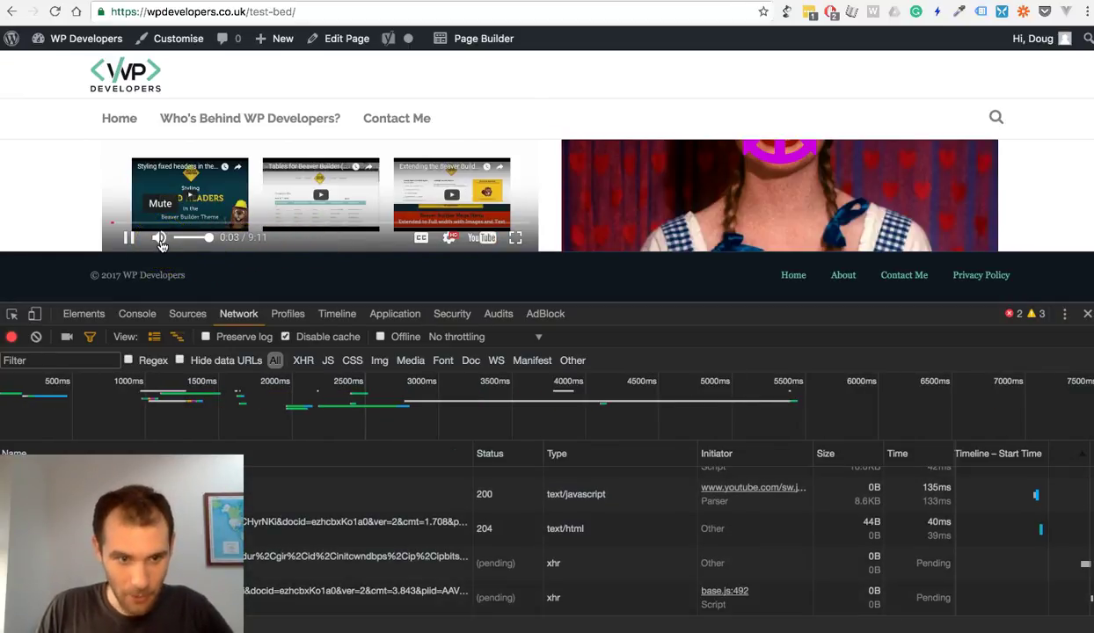
left_click(159, 238)
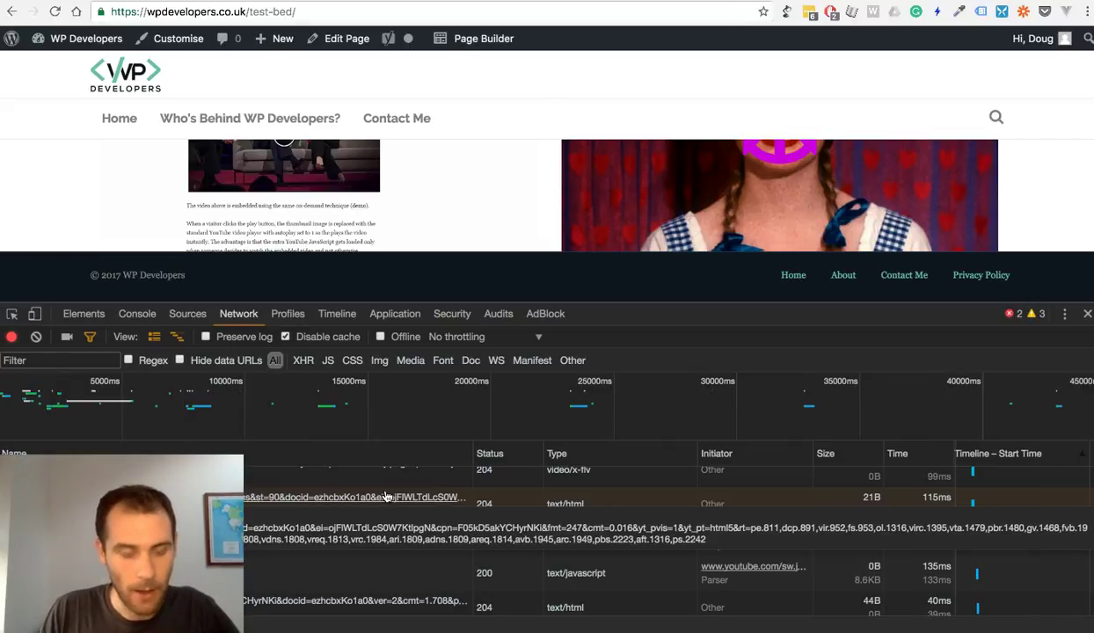
- Reopen Test Bed in Beaver Builder with DevTools closed and pick up WPD - Optimised Video Embed
left_click(482, 38)
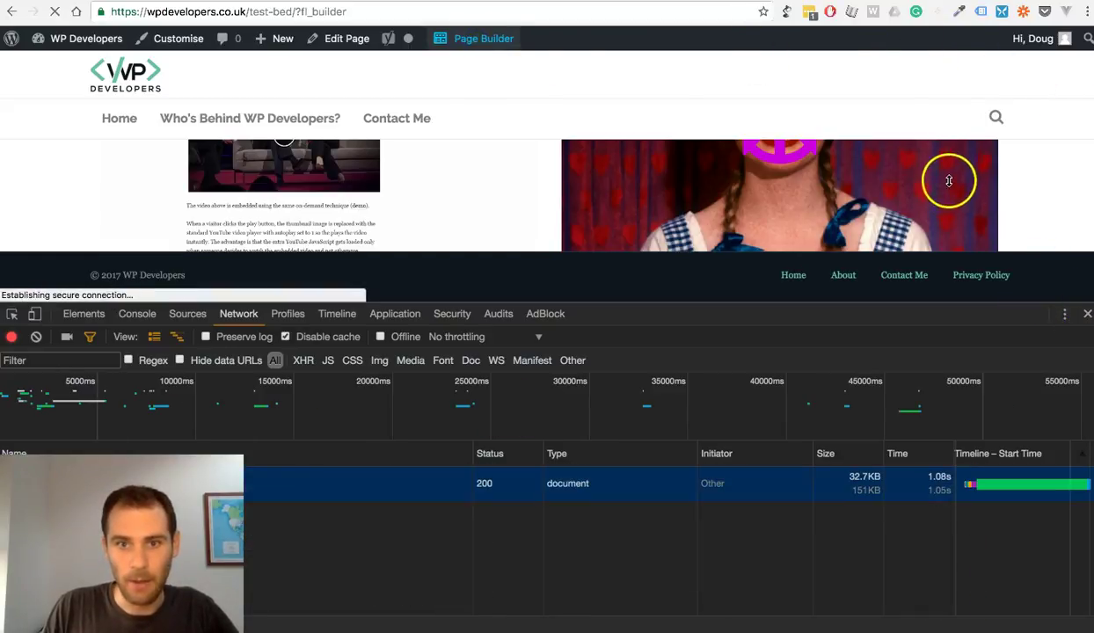
left_click(1088, 317)
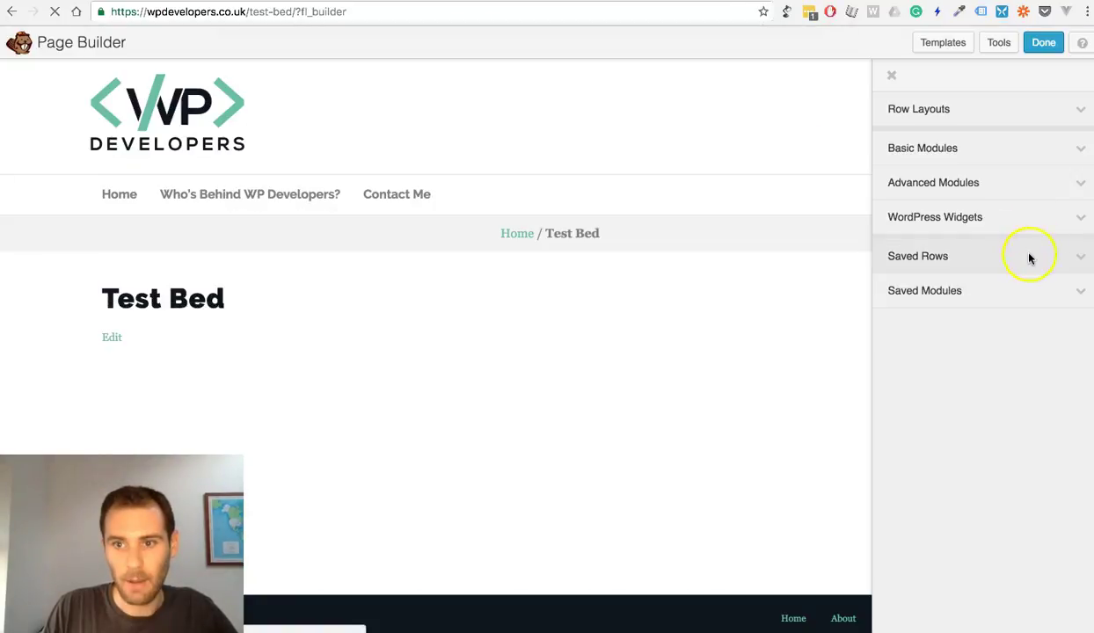
left_click(959, 184)
scroll(977, 387, "down", 5)
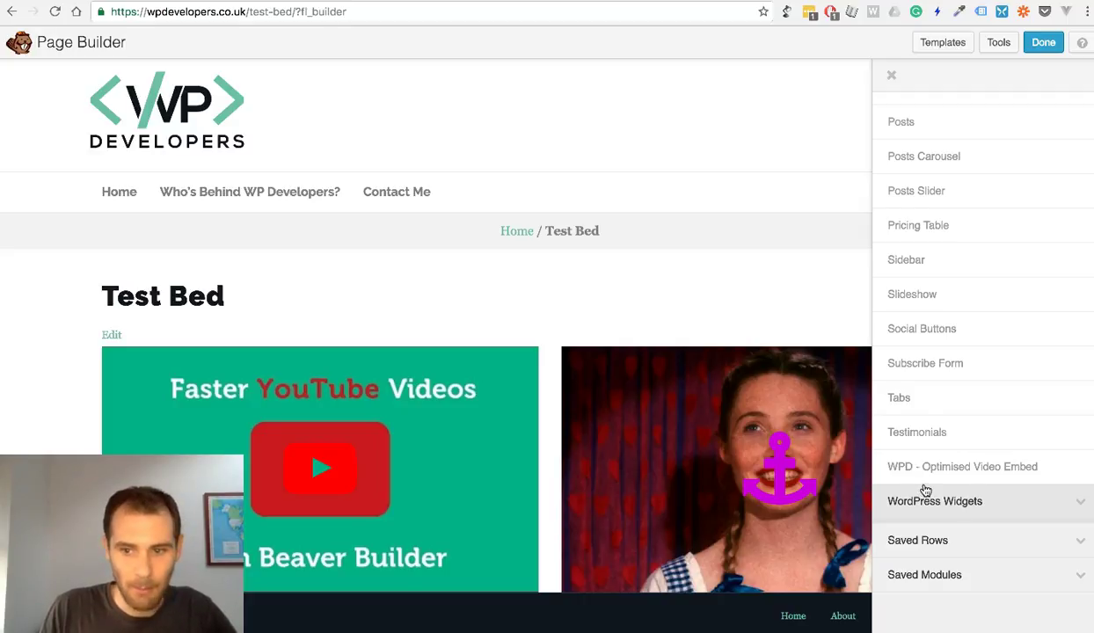
left_click_drag(929, 481, 931, 479)
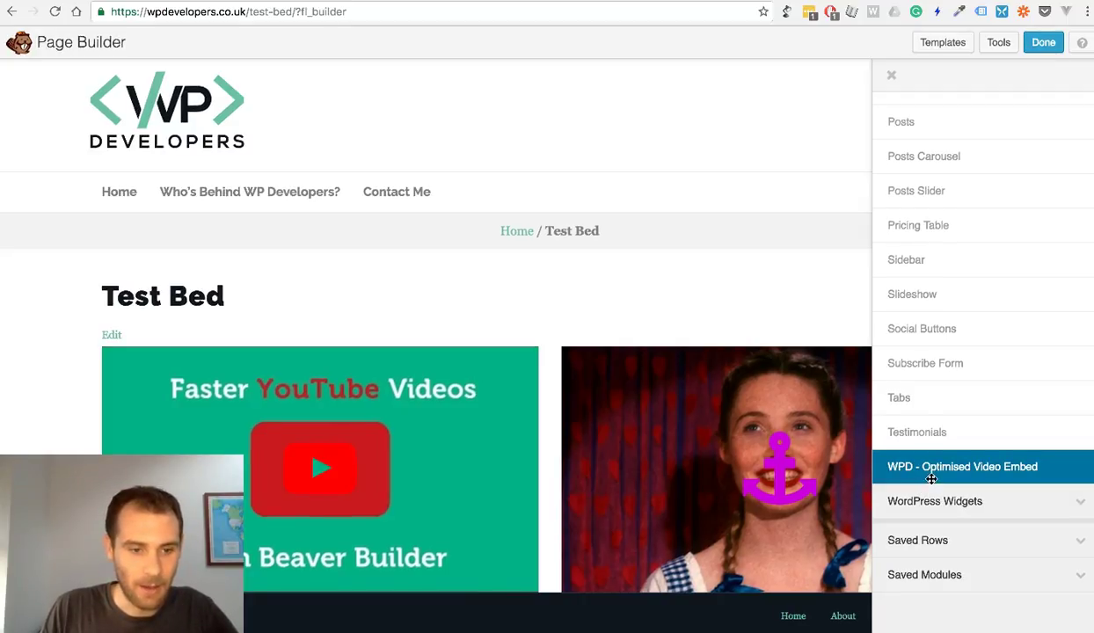